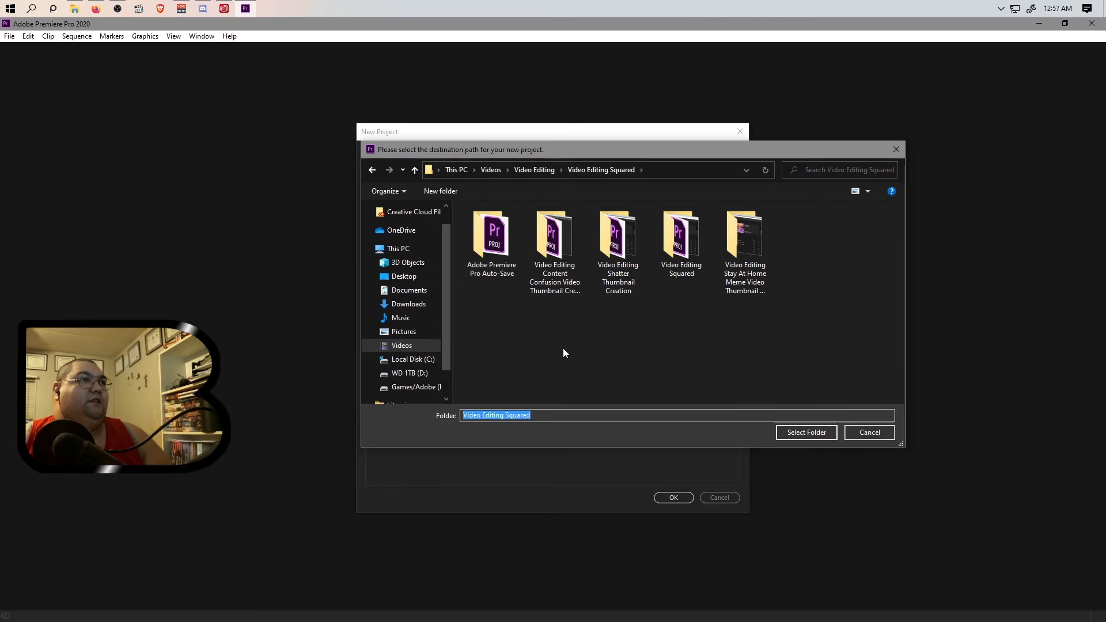
# Create a new folder named Thumbnail Creation for Video Editing inside Video Editing Squared and choose it as the project location.
pyautogui.click(438, 191)
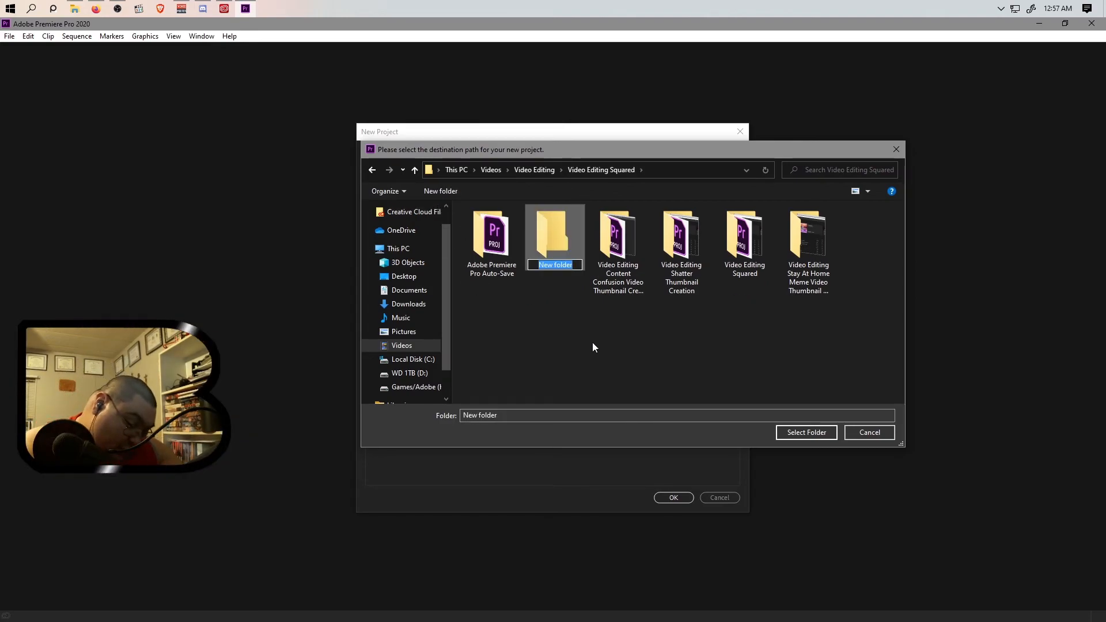
pyautogui.write('Thum')
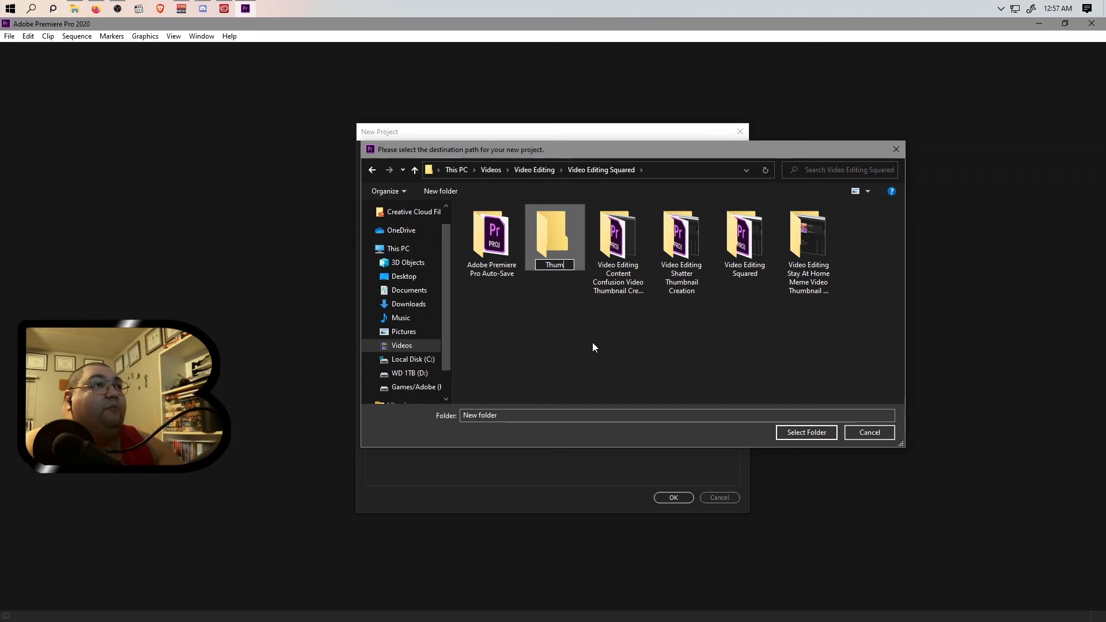
pyautogui.write('bnail Crea')
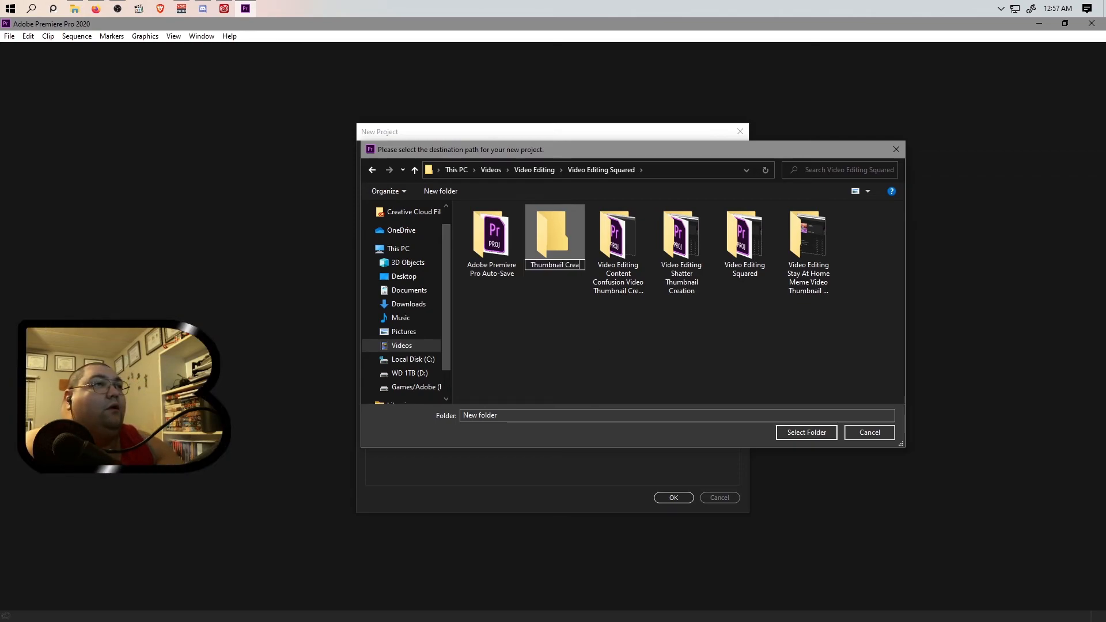
pyautogui.write('tion for Video Editing')
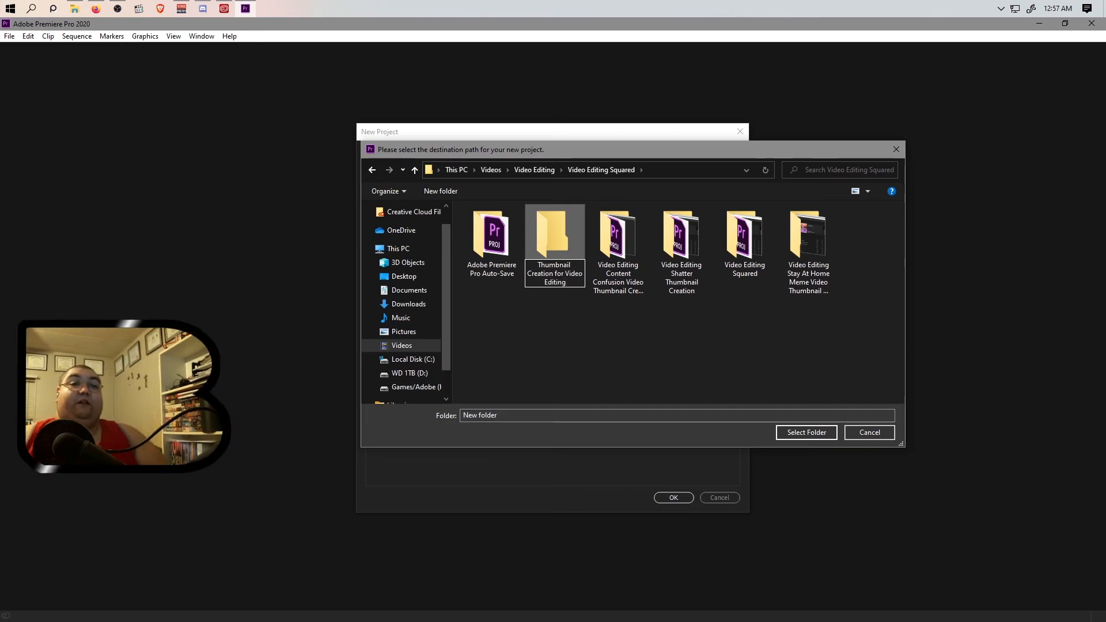
pyautogui.press('Return')
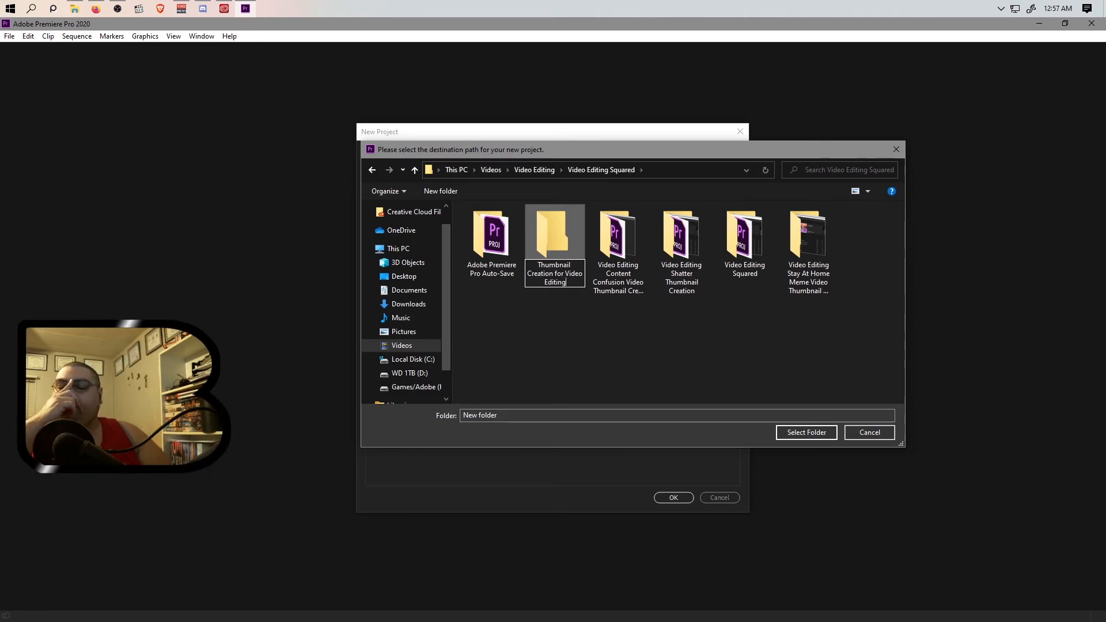
pyautogui.click(554, 245)
pyautogui.click(807, 433)
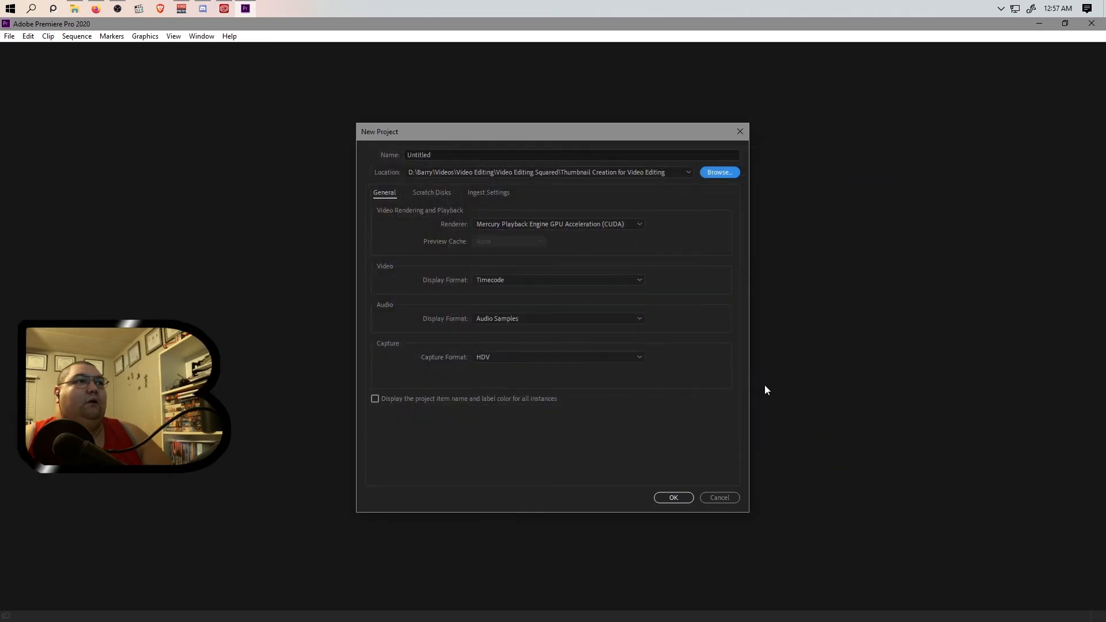
# Name the project Thumbanil Creation for Video Editing and create it.
pyautogui.doubleClick(503, 154)
pyautogui.press('BackSpace')
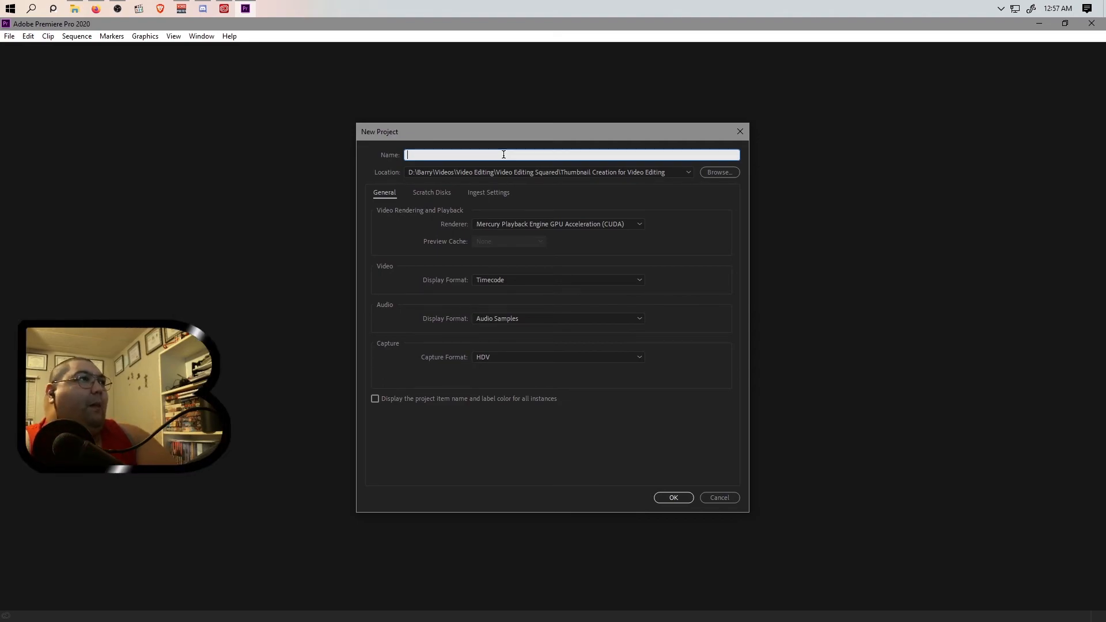
pyautogui.write('mbanil Cre')
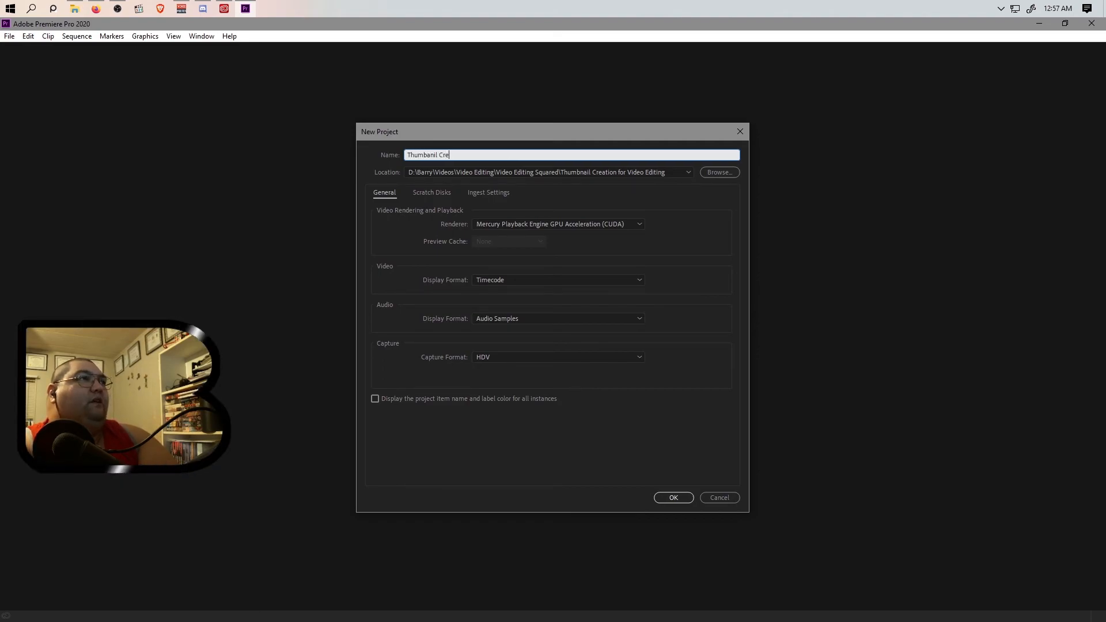
pyautogui.write('ation for Video Editing')
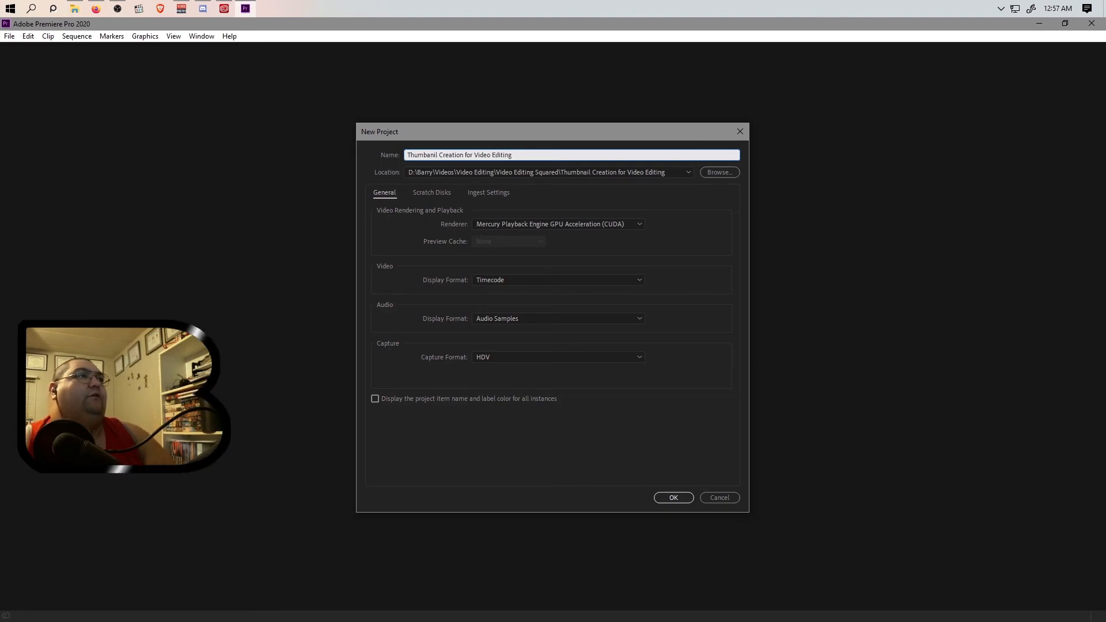
pyautogui.click(673, 498)
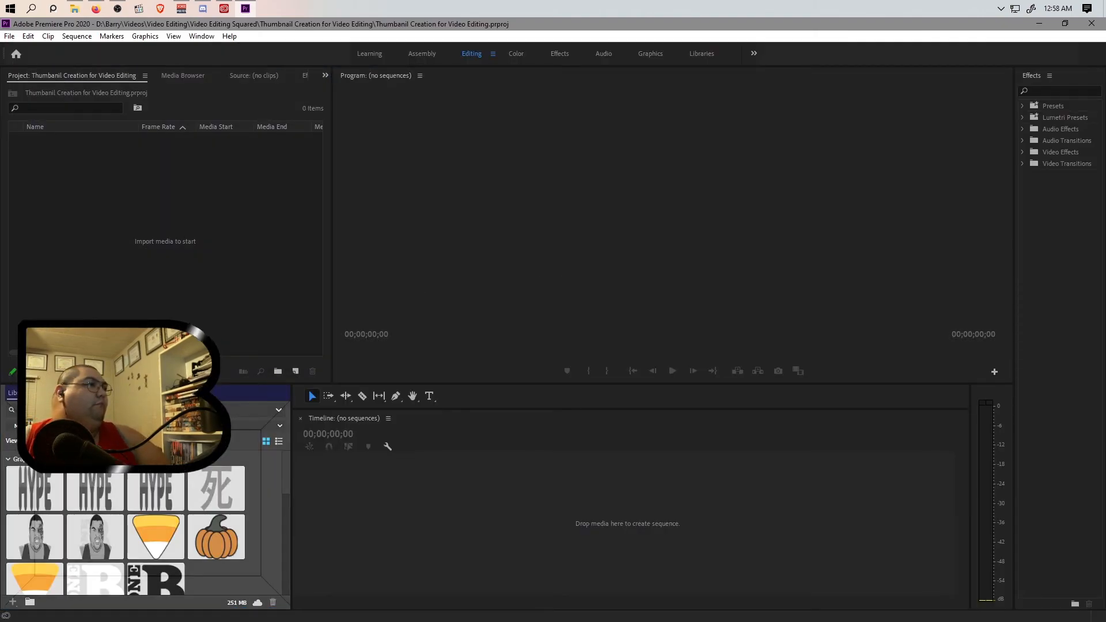
pyautogui.scroll(2, 98, 233)
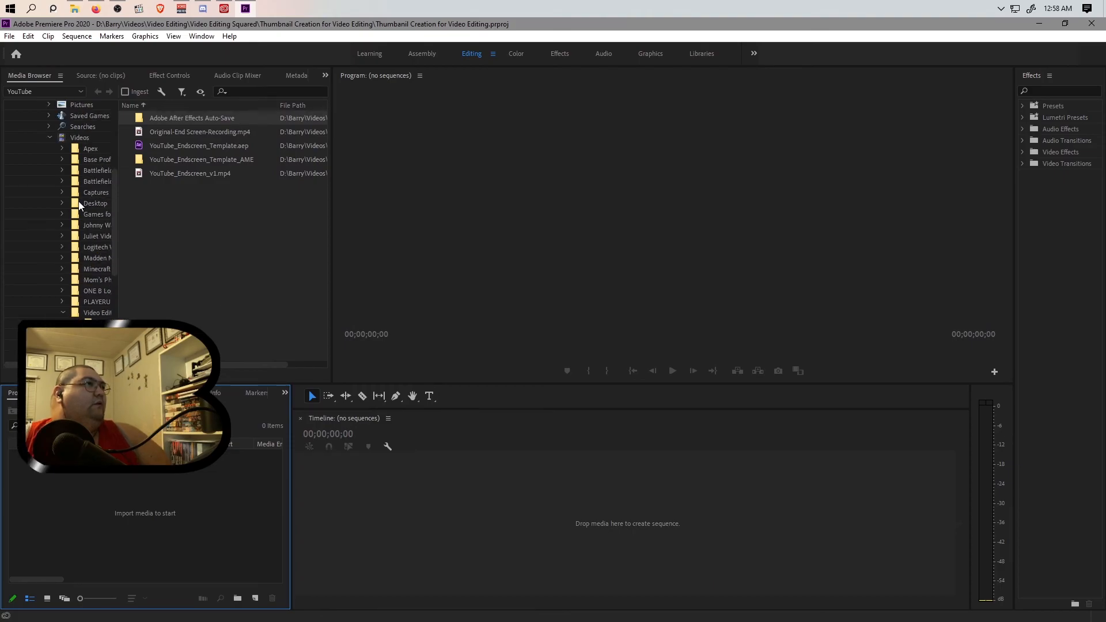
pyautogui.click(79, 137)
pyautogui.click(75, 9)
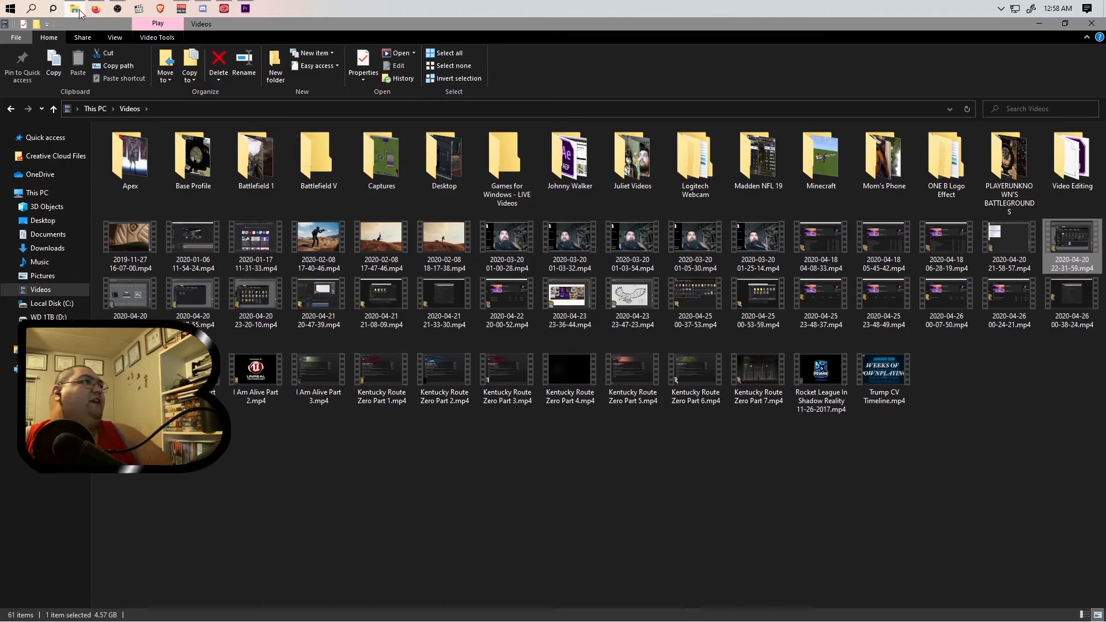
pyautogui.click(245, 8)
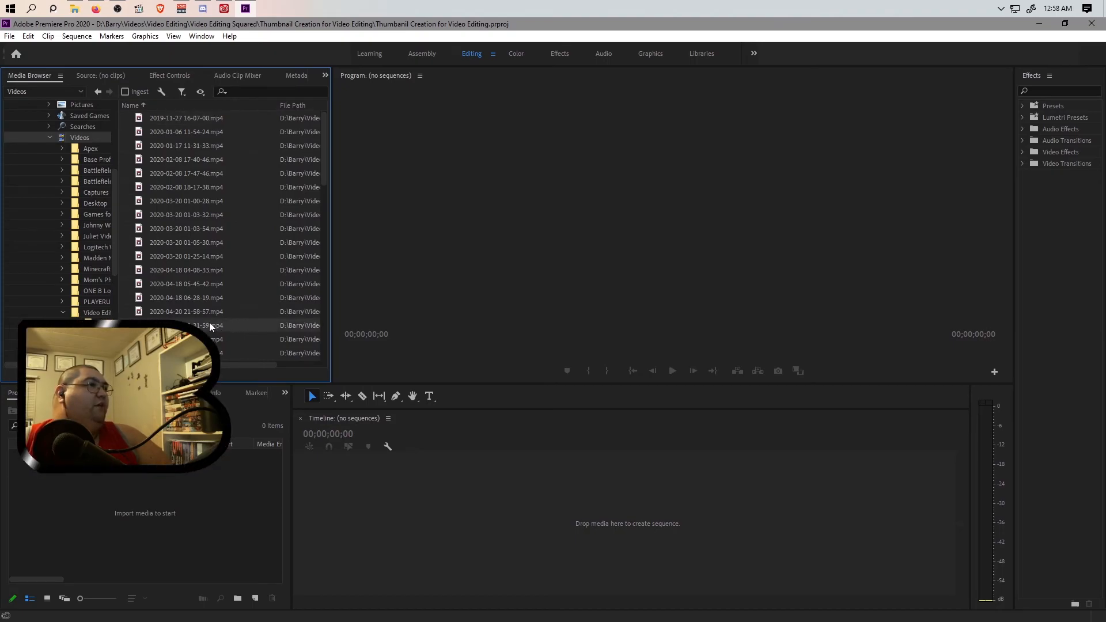
pyautogui.click(72, 9)
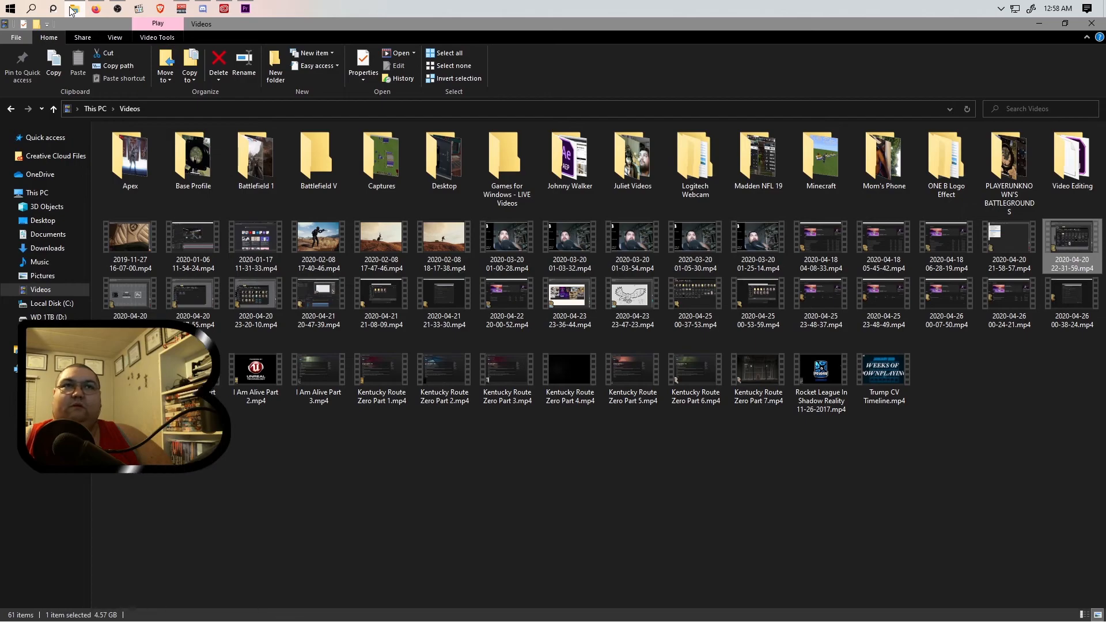
pyautogui.click(72, 9)
pyautogui.moveTo(208, 326); pyautogui.dragTo(175, 496)
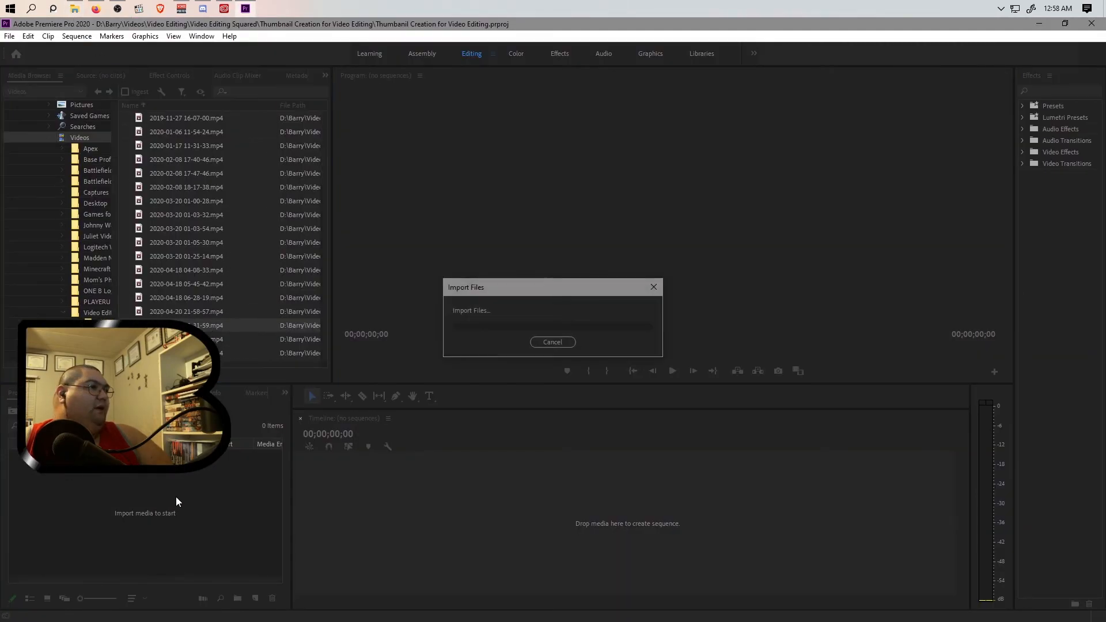
# Import YouTube_Endscreen_v1.mp4 from the YouTube folder under Video Editing into the project.
pyautogui.click(96, 313)
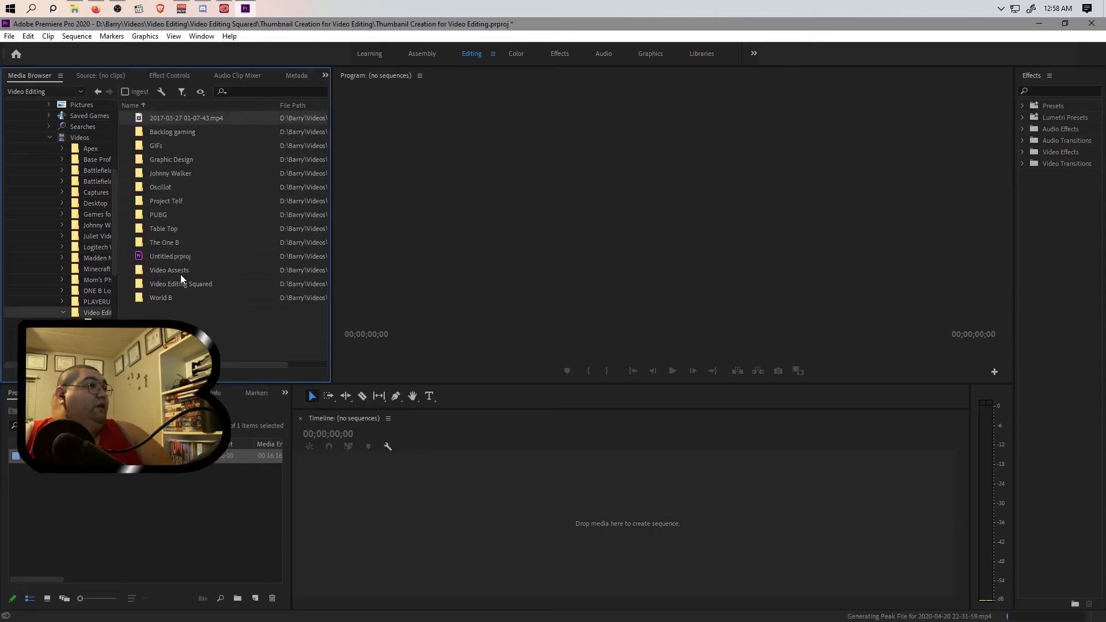
pyautogui.doubleClick(173, 242)
pyautogui.doubleClick(167, 120)
pyautogui.moveTo(203, 173); pyautogui.dragTo(153, 506)
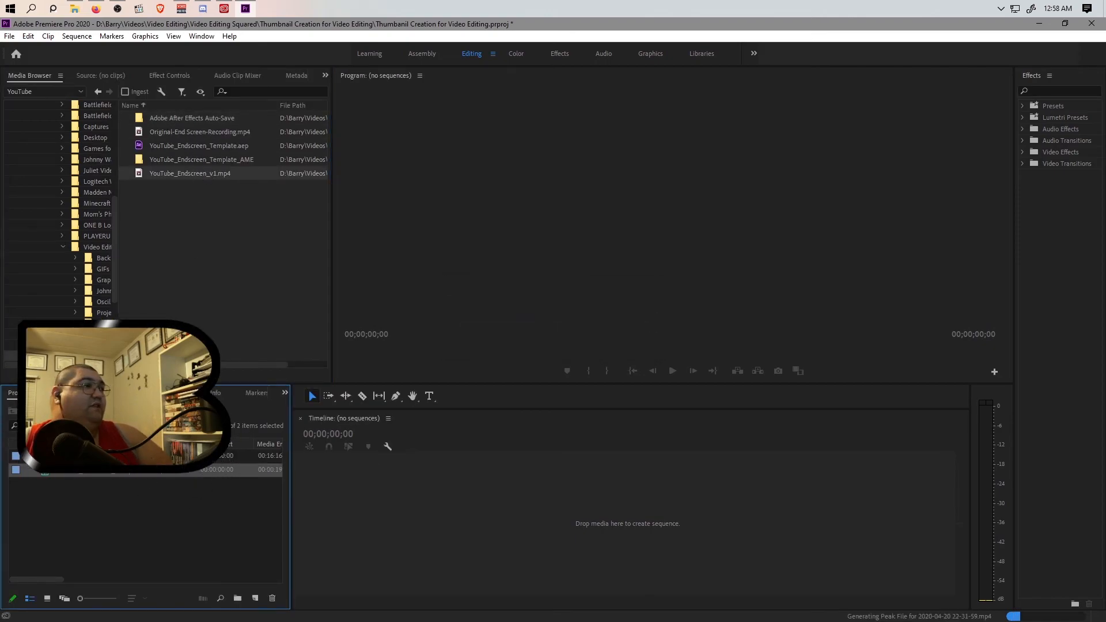
pyautogui.click(210, 456)
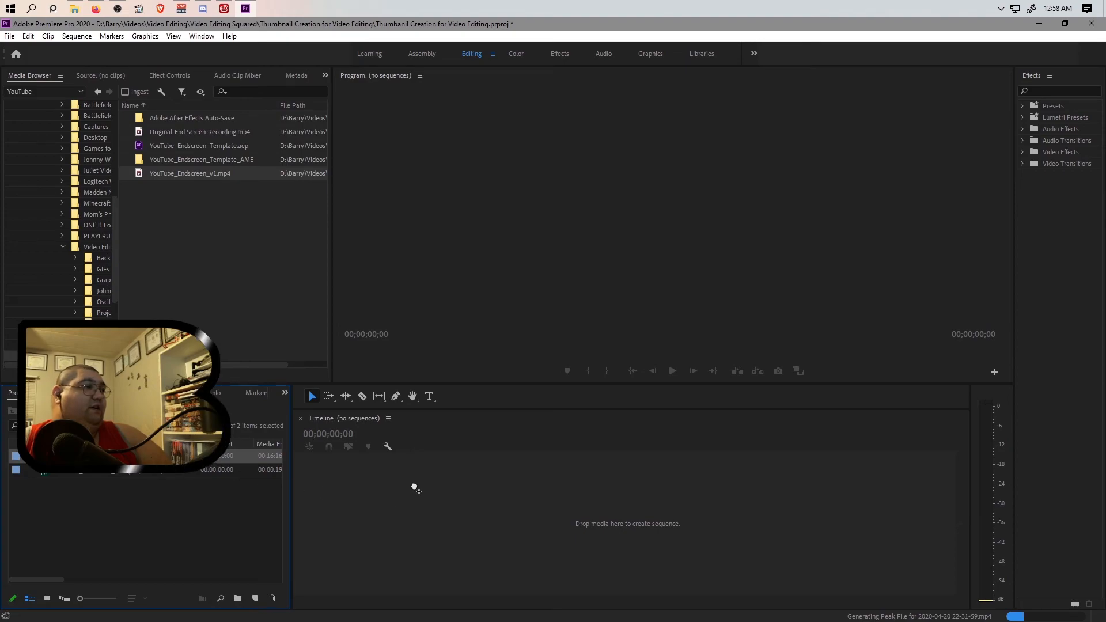
pyautogui.moveTo(413, 482); pyautogui.dragTo(413, 482)
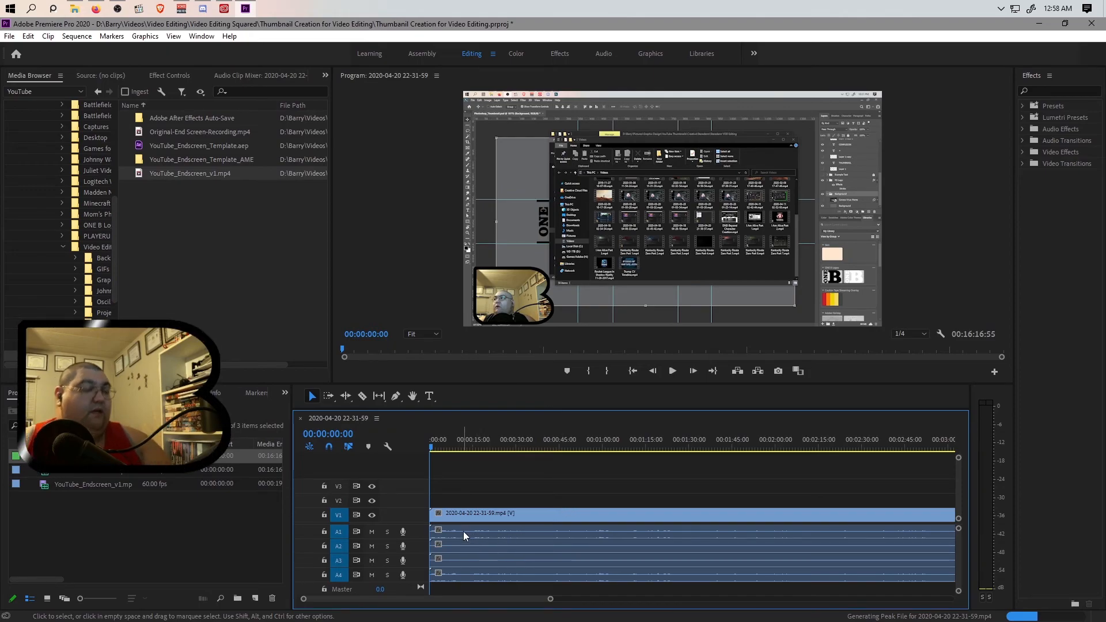
# Unlink the audio from the video of the recording clip on the timeline.
pyautogui.moveTo(552, 602)
pyautogui.mouseDown()
pyautogui.moveTo(716, 607)
pyautogui.moveTo(498, 604)
pyautogui.mouseUp()
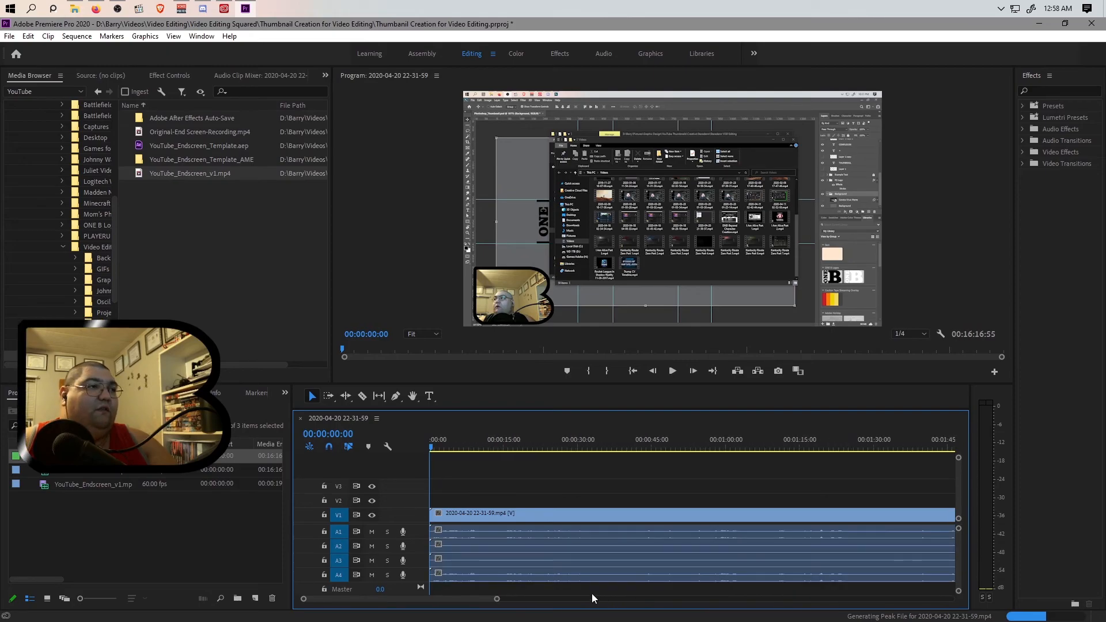
pyautogui.rightClick(470, 537)
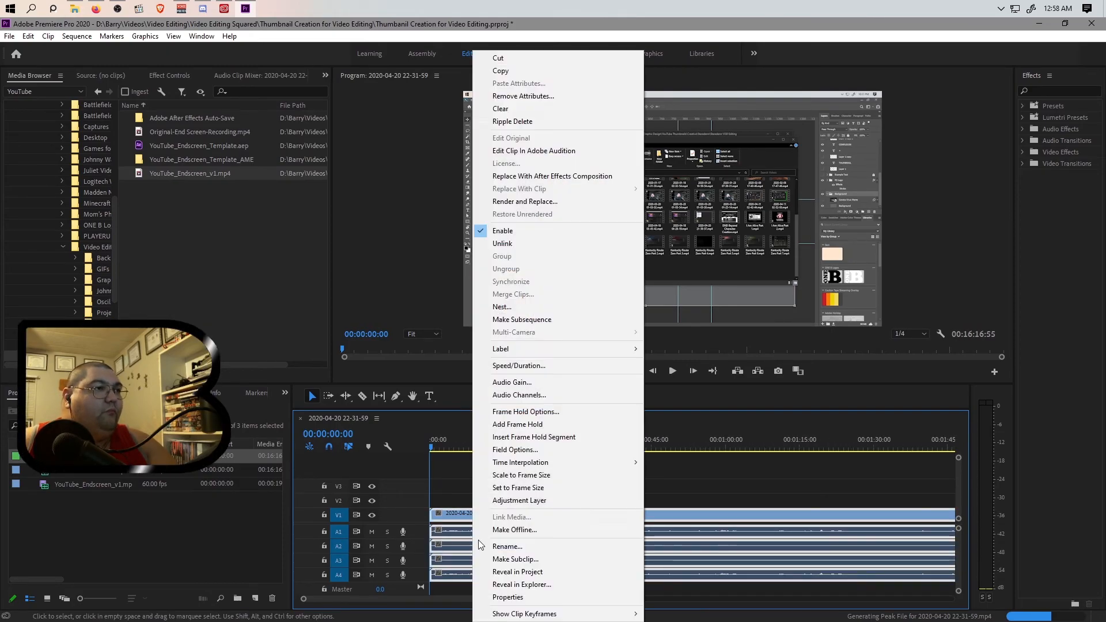
pyautogui.click(513, 245)
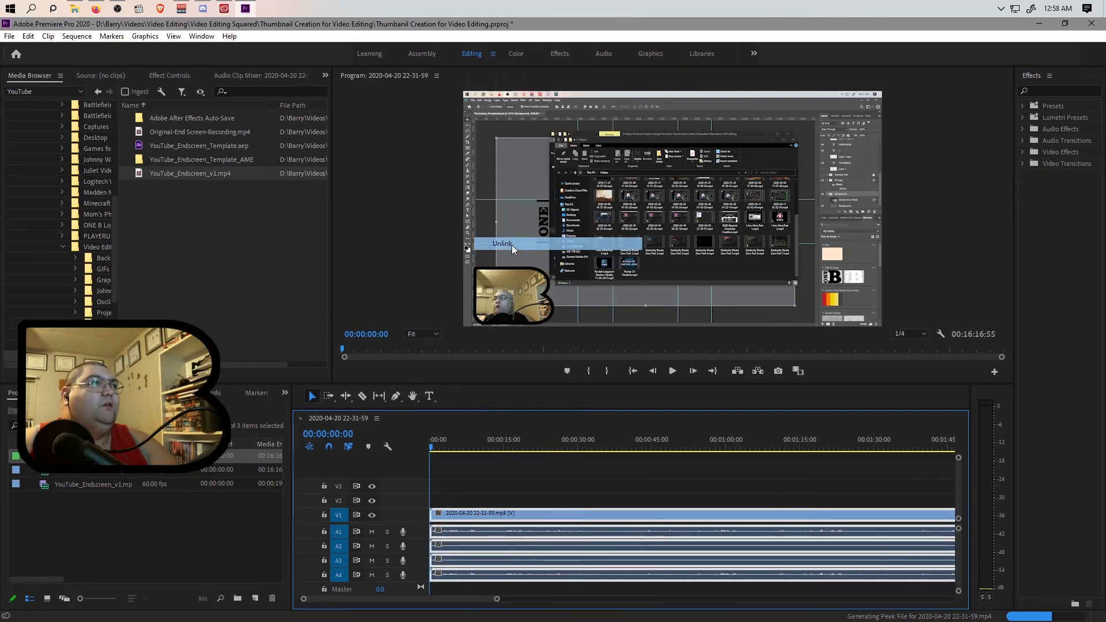
# Delete the audio clips on tracks A1, A2 and A3.
pyautogui.click(481, 531)
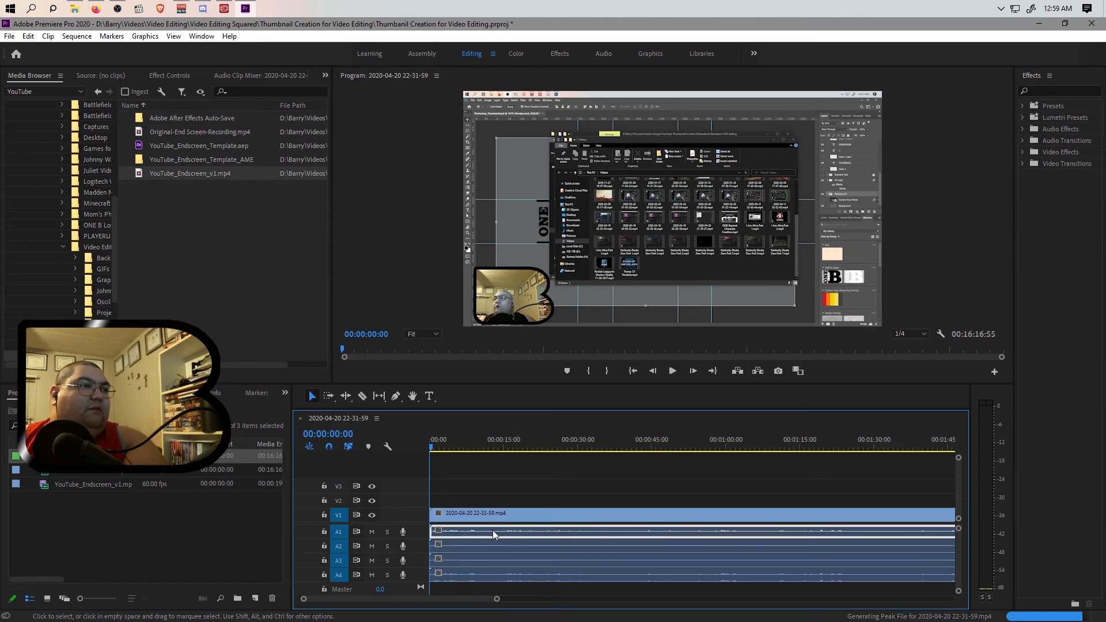
pyautogui.press('Delete')
pyautogui.click(511, 544)
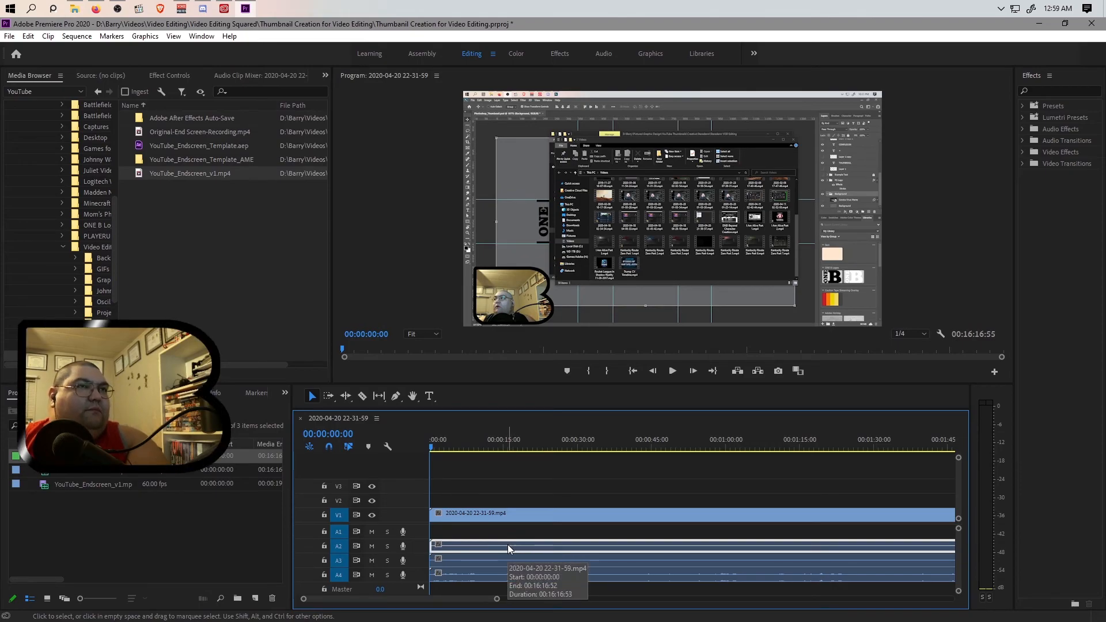
pyautogui.press('Delete')
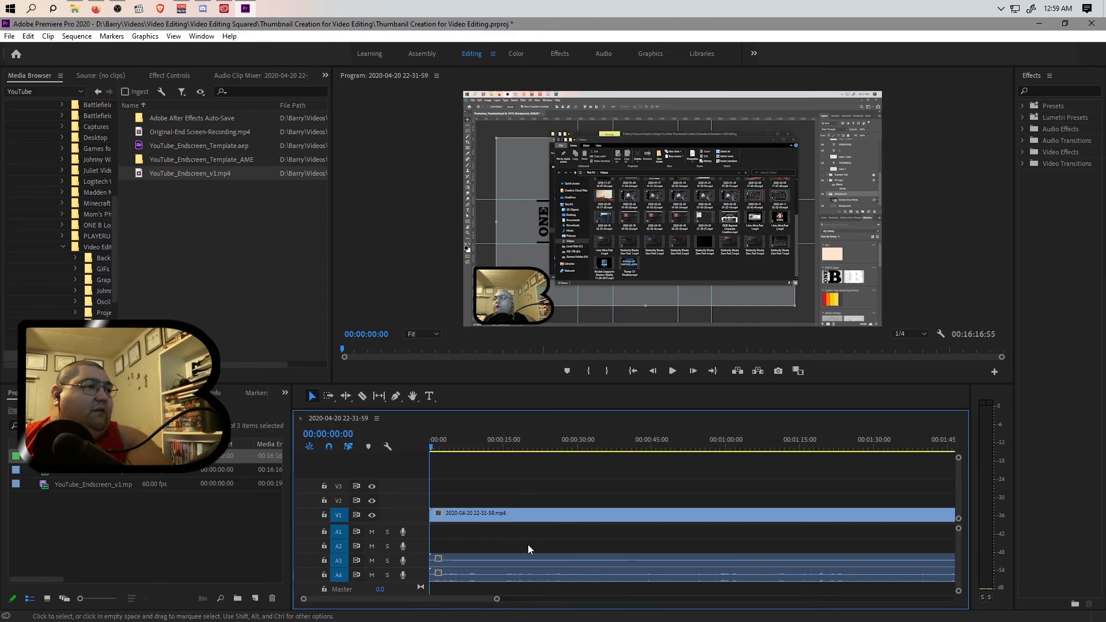
pyautogui.click(489, 560)
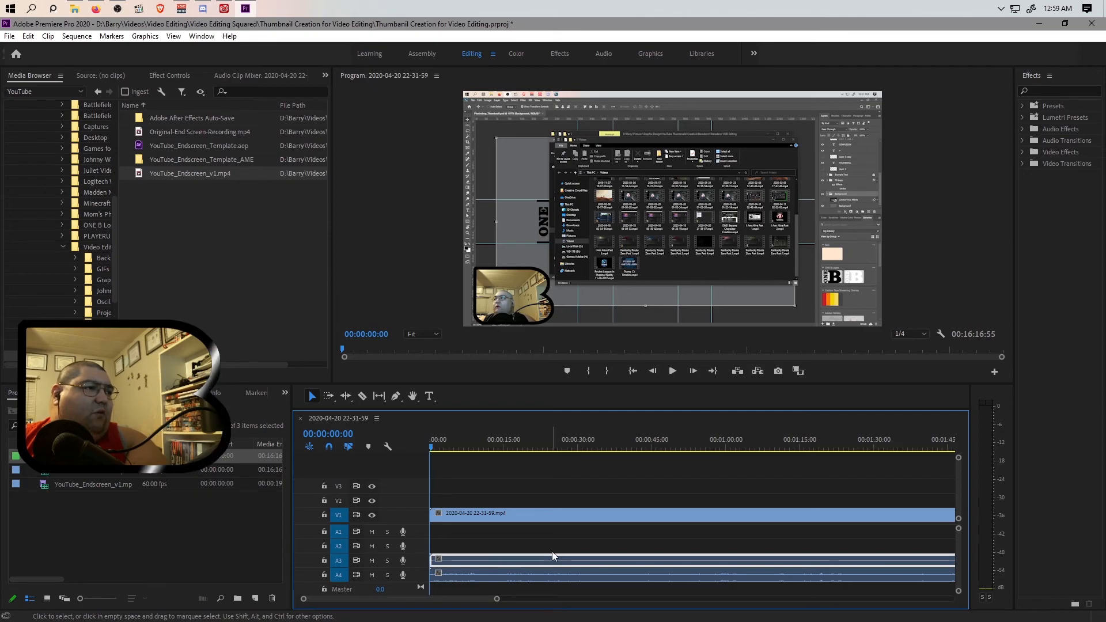
pyautogui.press('Delete')
# Link the video clip with the remaining audio clip on track A4.
pyautogui.click(502, 517)
pyautogui.keyDown('shift'); pyautogui.click(520, 572); pyautogui.keyUp('shift')
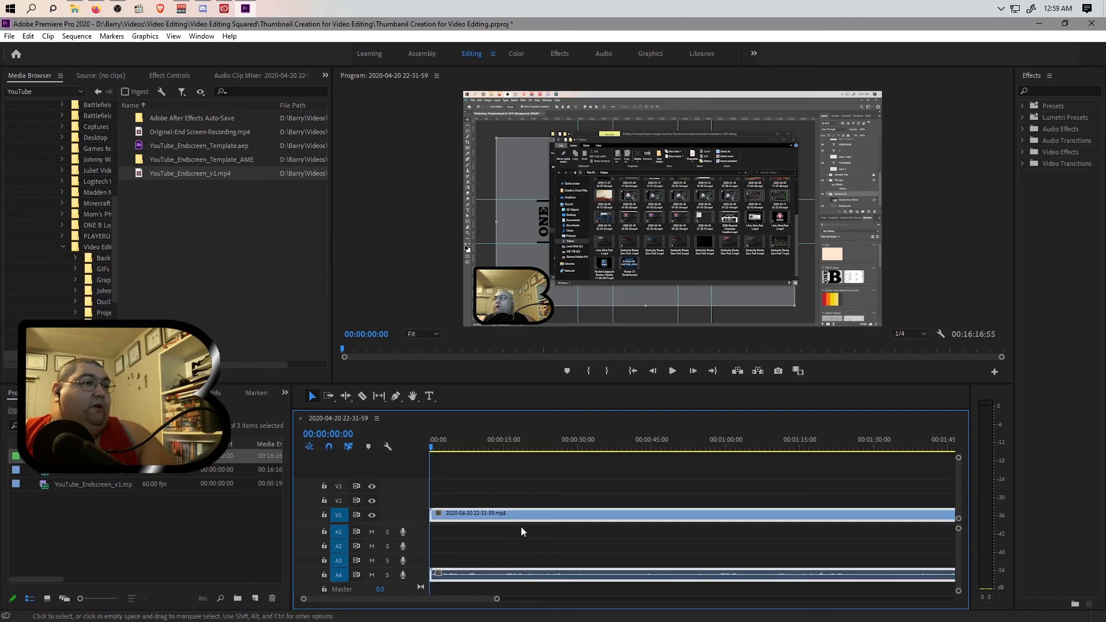
pyautogui.rightClick(511, 515)
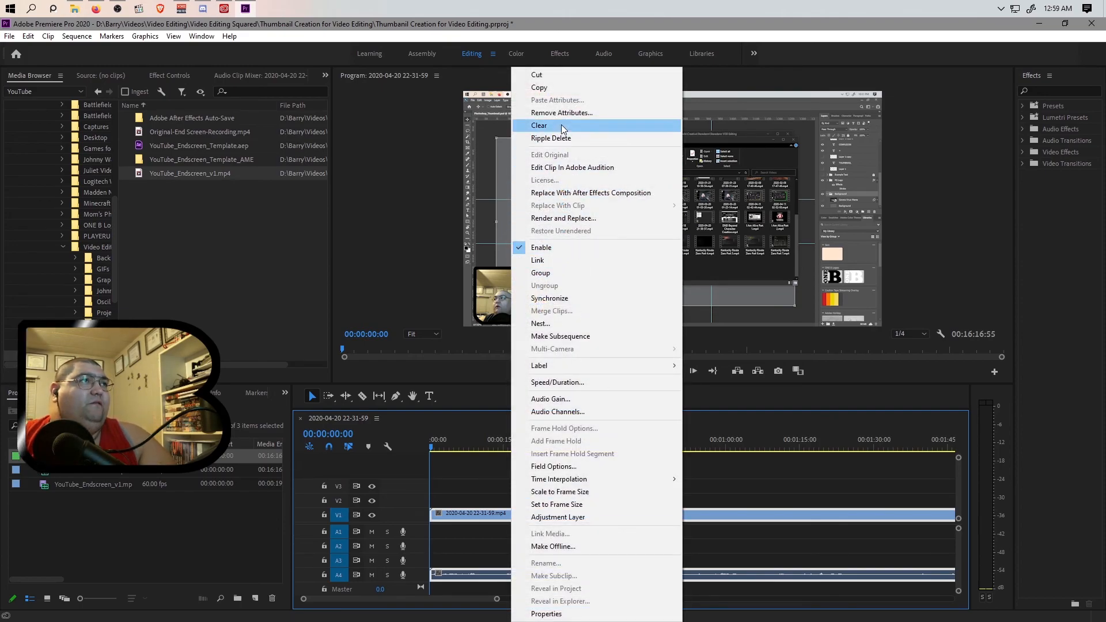
pyautogui.click(572, 263)
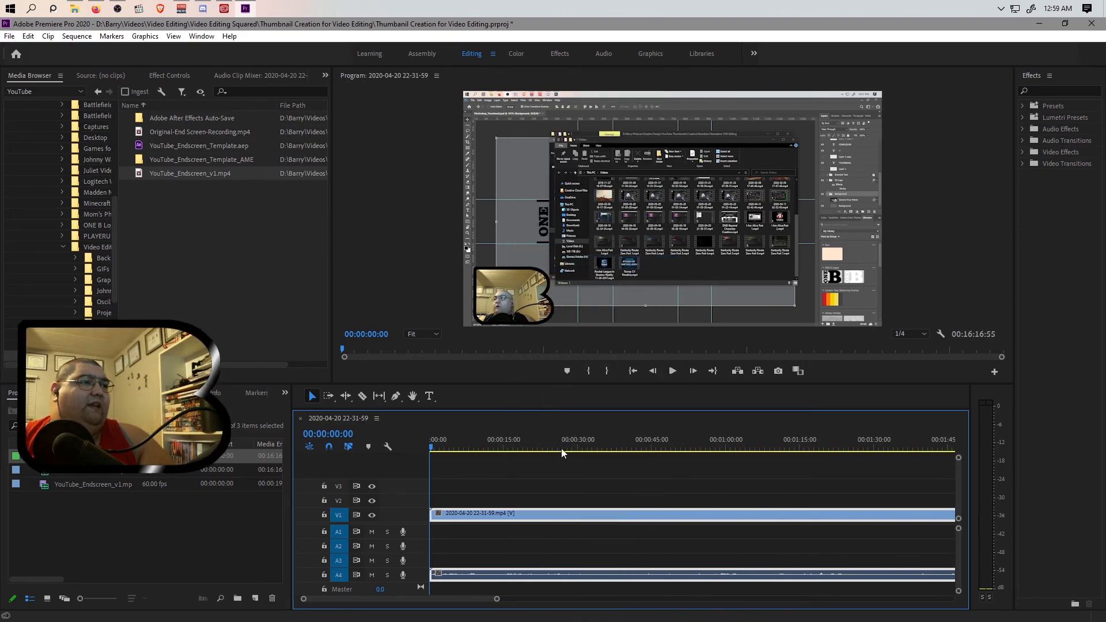
# Delete all empty video tracks and all empty audio tracks from the sequence.
pyautogui.rightClick(412, 497)
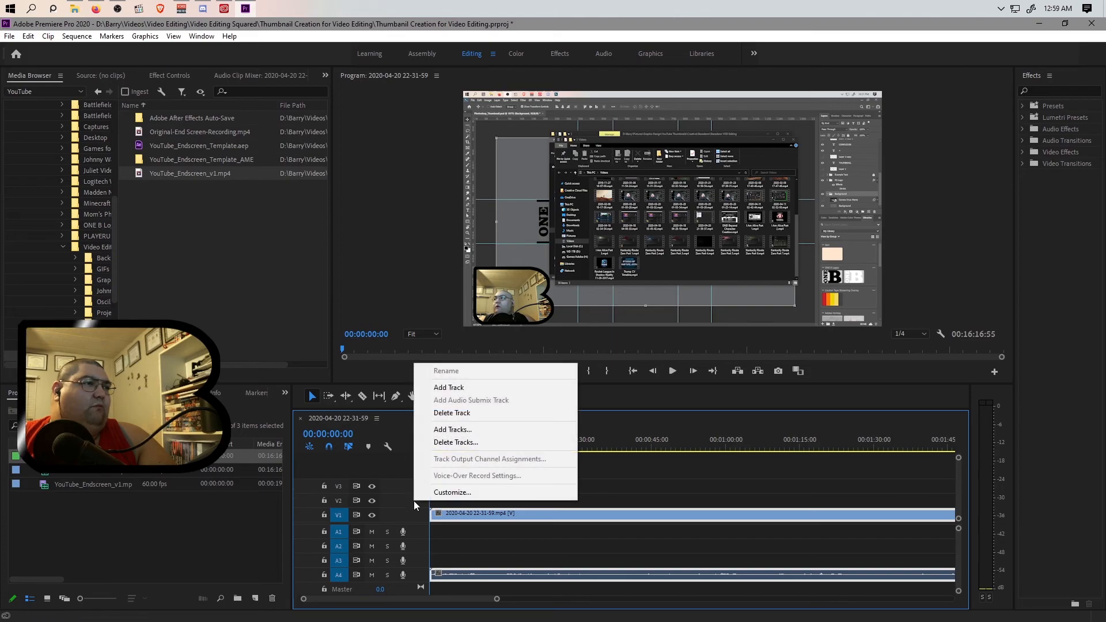
pyautogui.click(455, 443)
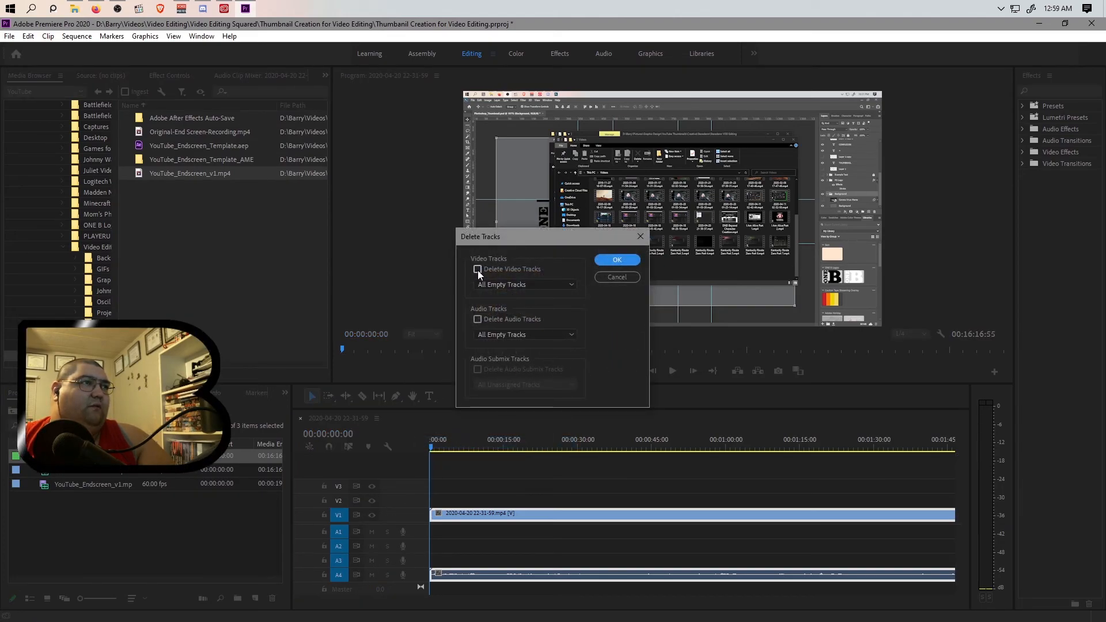
pyautogui.click(478, 269)
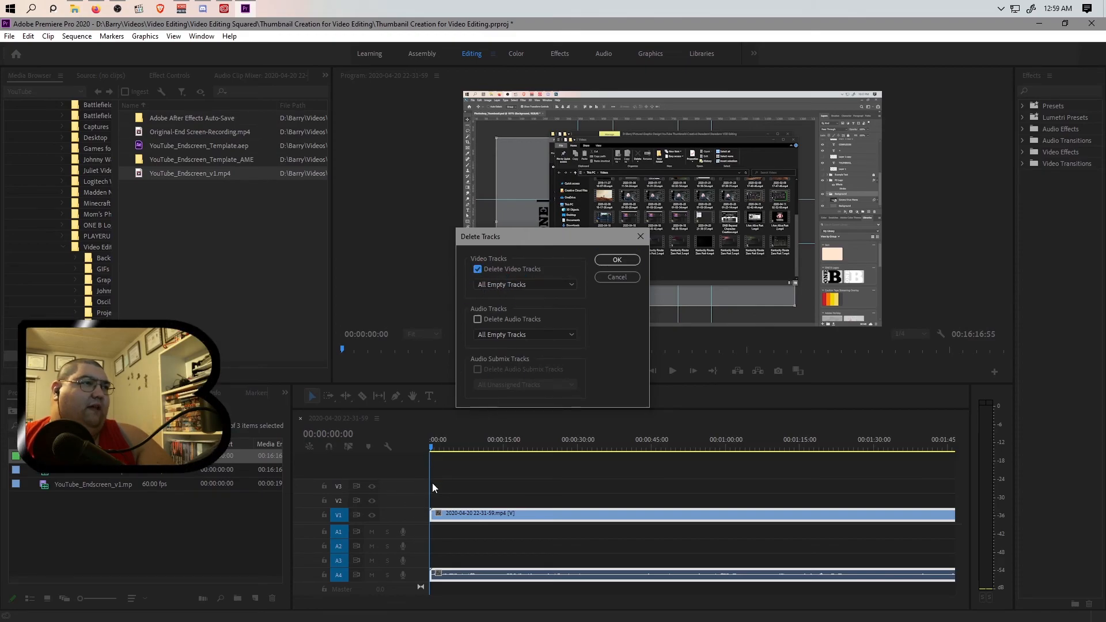
pyautogui.click(478, 319)
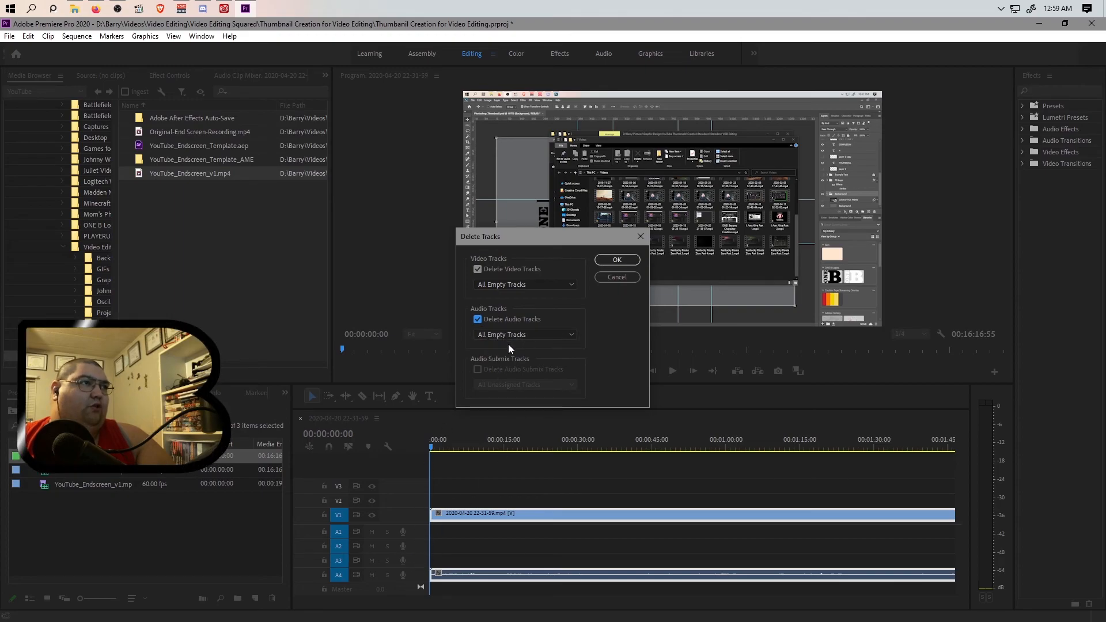
pyautogui.click(617, 262)
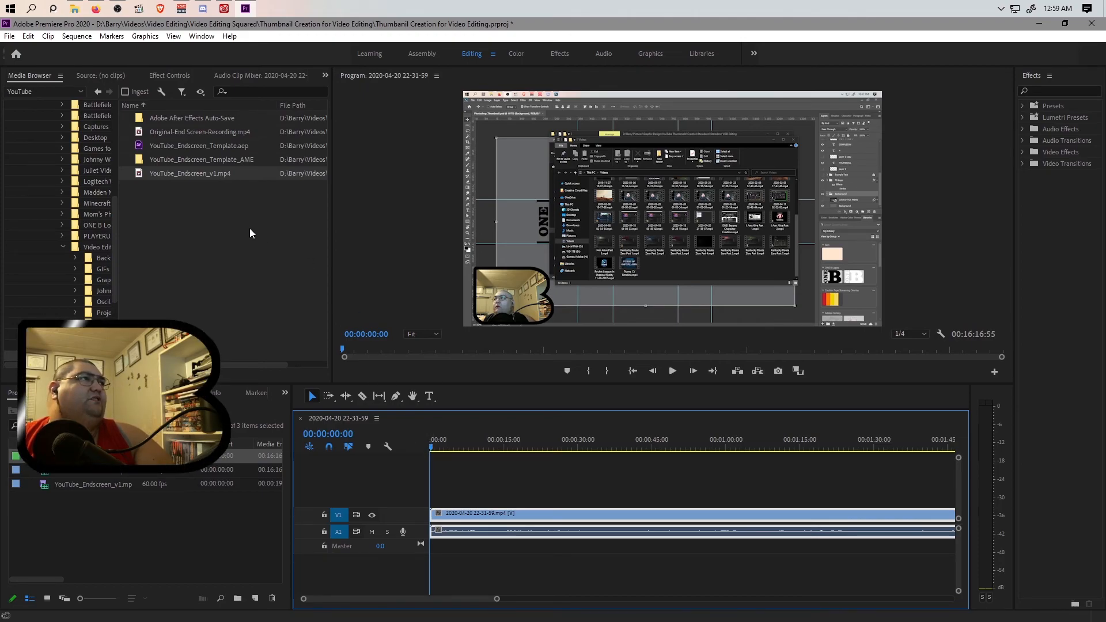
# Raise the recording clip's volume level to 15 dB.
pyautogui.click(168, 75)
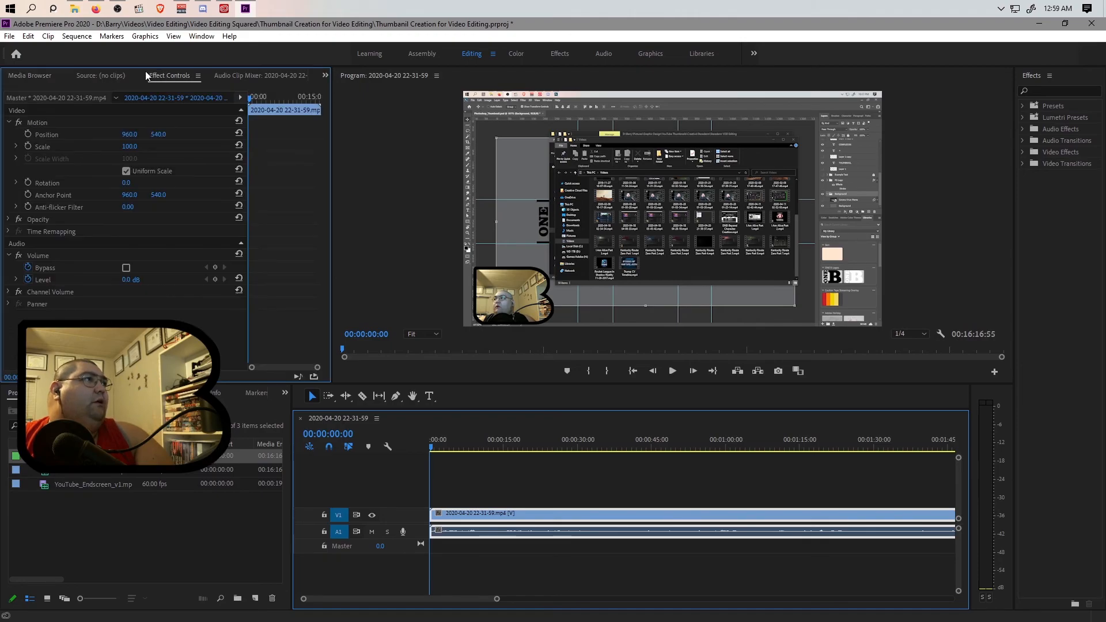
pyautogui.click(126, 280)
pyautogui.write('15')
pyautogui.press('Return')
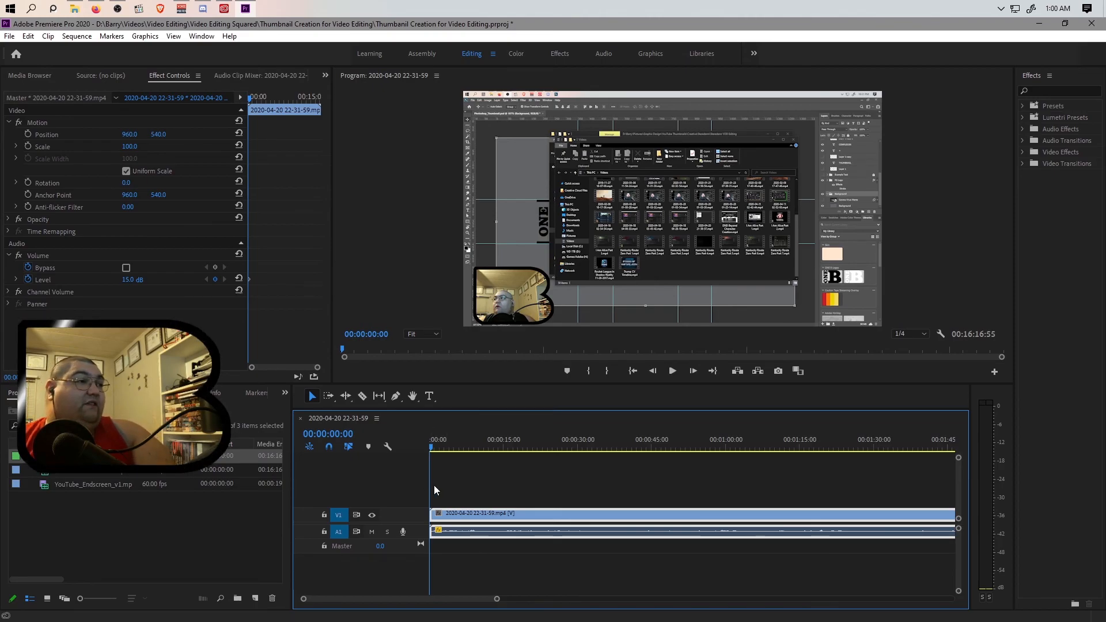
# Place the YouTube_Endscreen_v1.mp4 clip right after the recording on the timeline and select it to inspect its volume.
pyautogui.moveTo(497, 599); pyautogui.dragTo(881, 599)
pyautogui.click(85, 483)
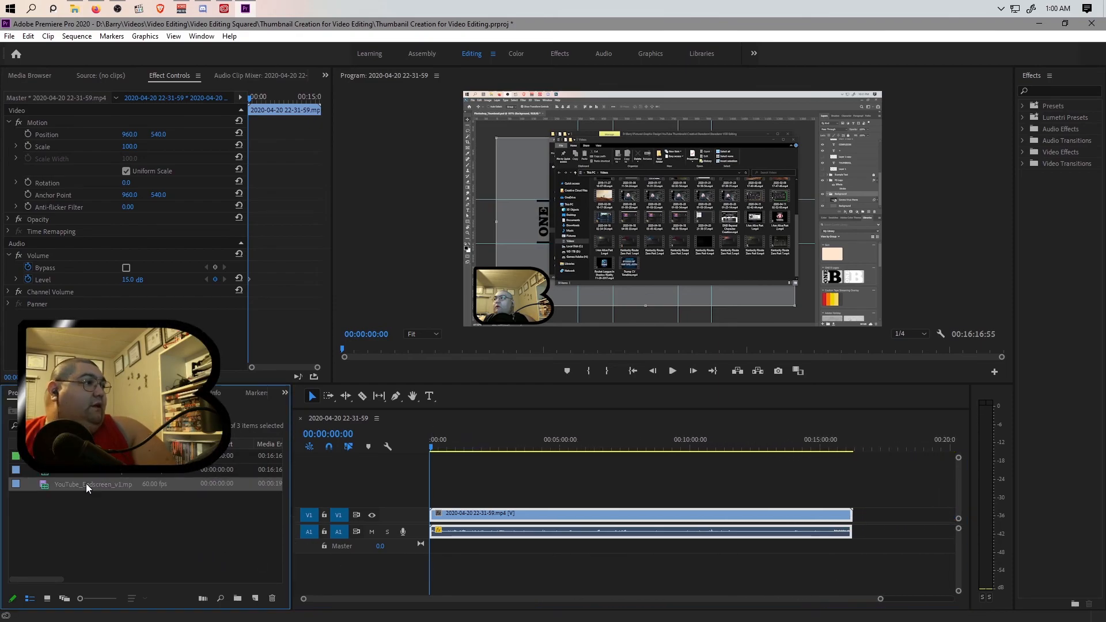
pyautogui.moveTo(85, 483); pyautogui.dragTo(863, 529)
pyautogui.click(868, 541)
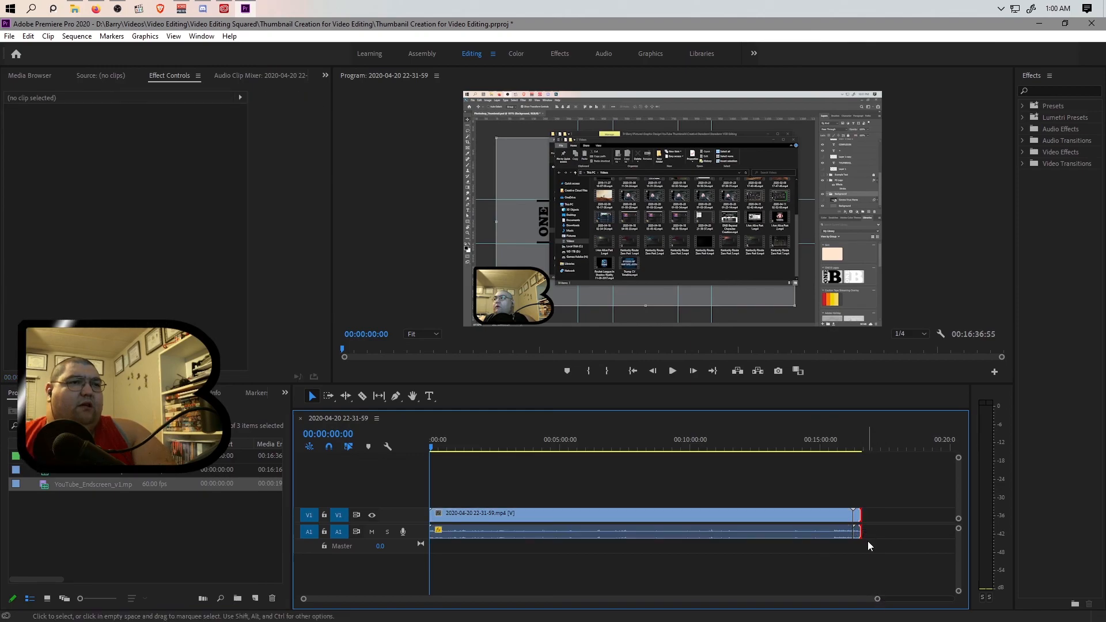
pyautogui.hotkey('ctrl', 'z')
pyautogui.moveTo(77, 492); pyautogui.dragTo(863, 532)
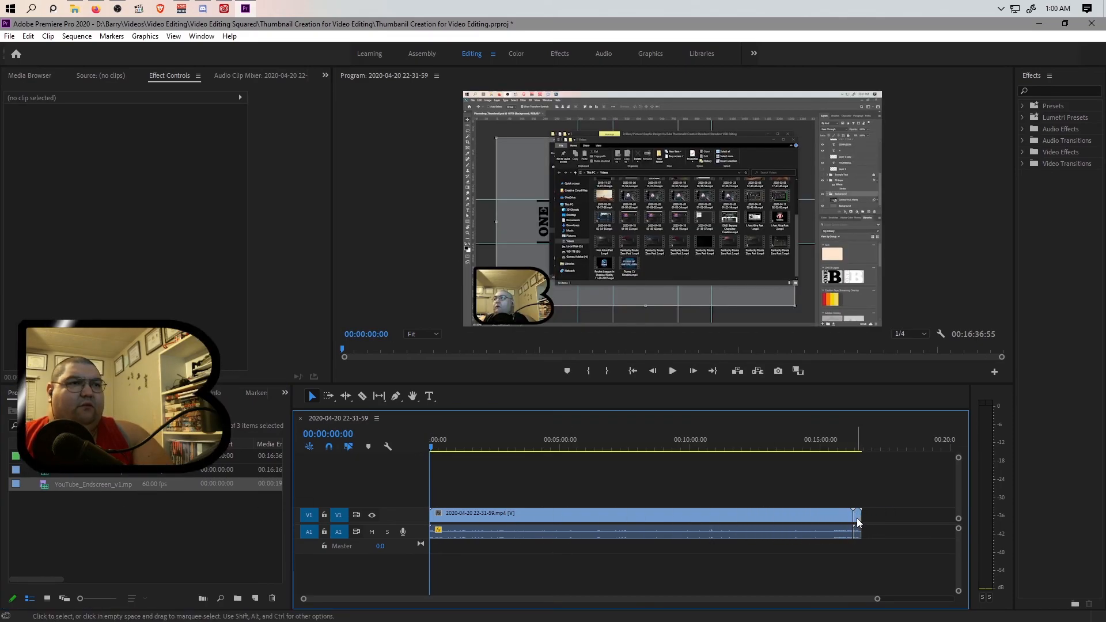
pyautogui.click(857, 515)
pyautogui.click(129, 280)
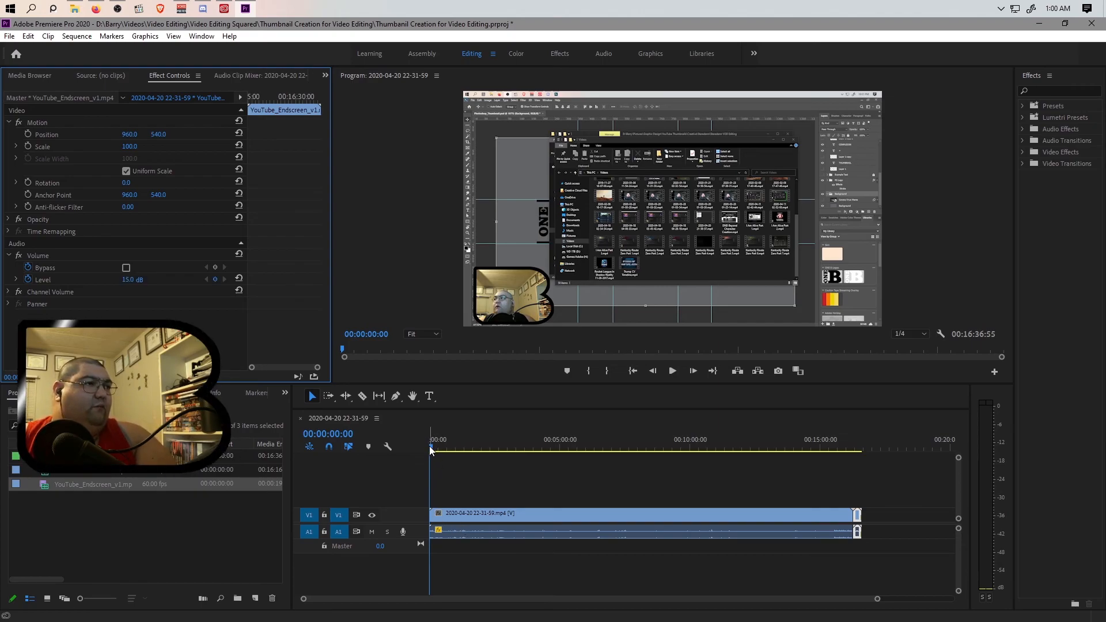
# Cut the recording at 00:00:00:44 and ripple-delete the opening segment before the cut.
pyautogui.moveTo(878, 599); pyautogui.dragTo(672, 596)
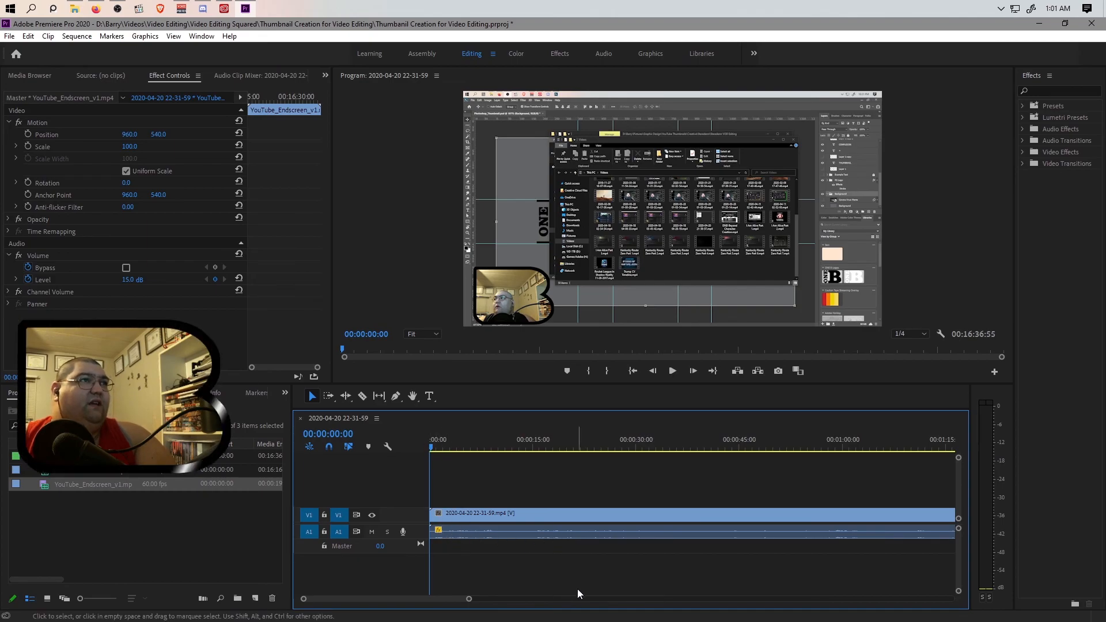
pyautogui.press('space')
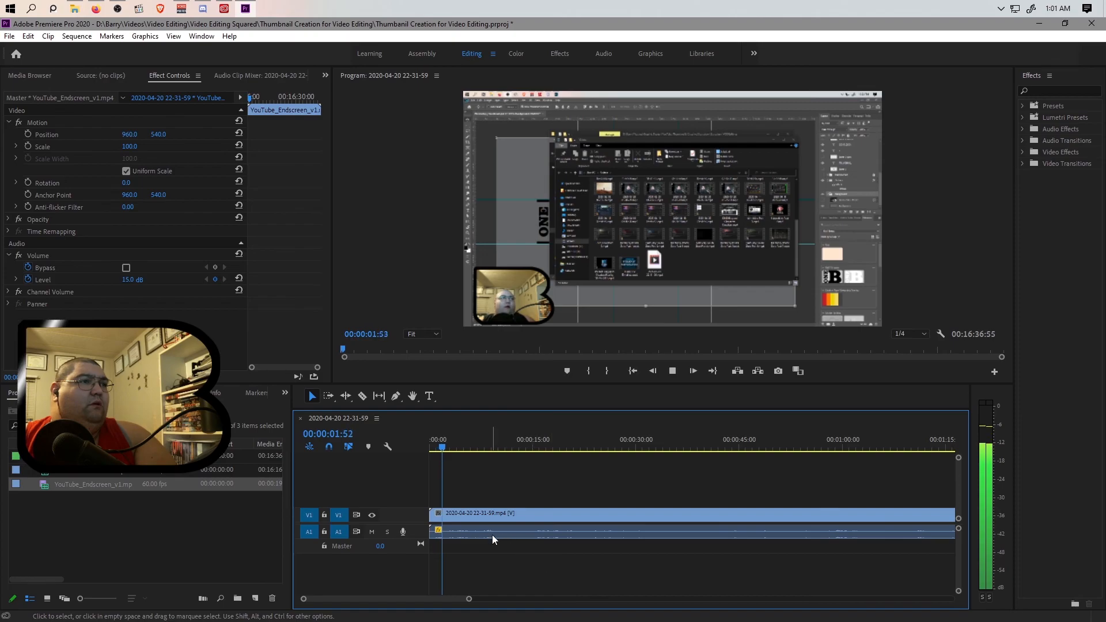
pyautogui.click(538, 449)
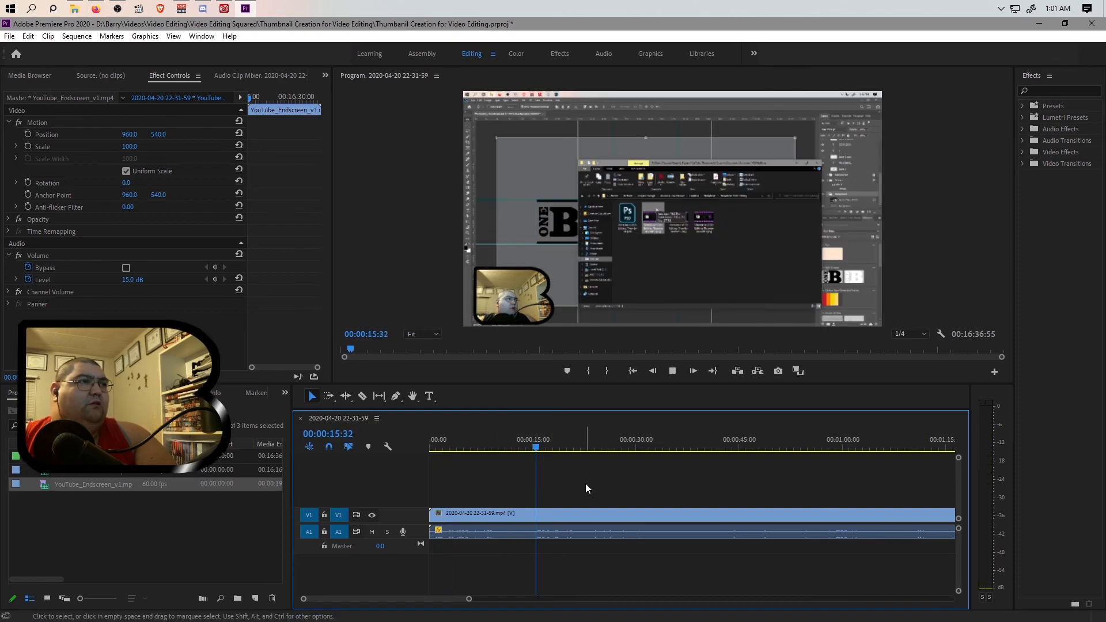
pyautogui.moveTo(545, 445); pyautogui.dragTo(393, 459)
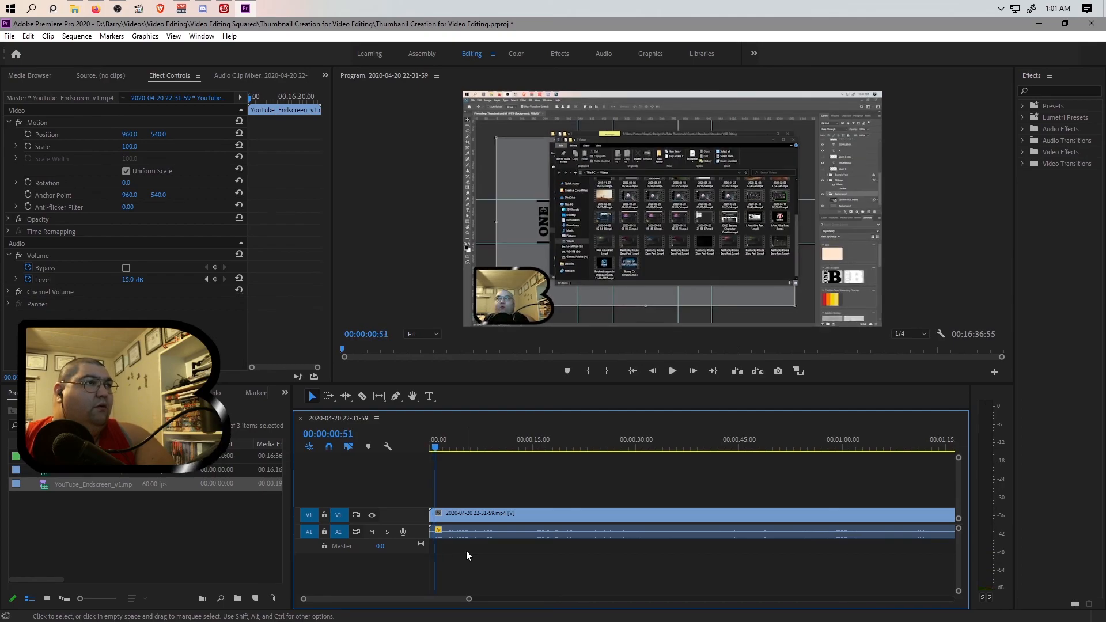
pyautogui.moveTo(435, 447); pyautogui.dragTo(434, 447)
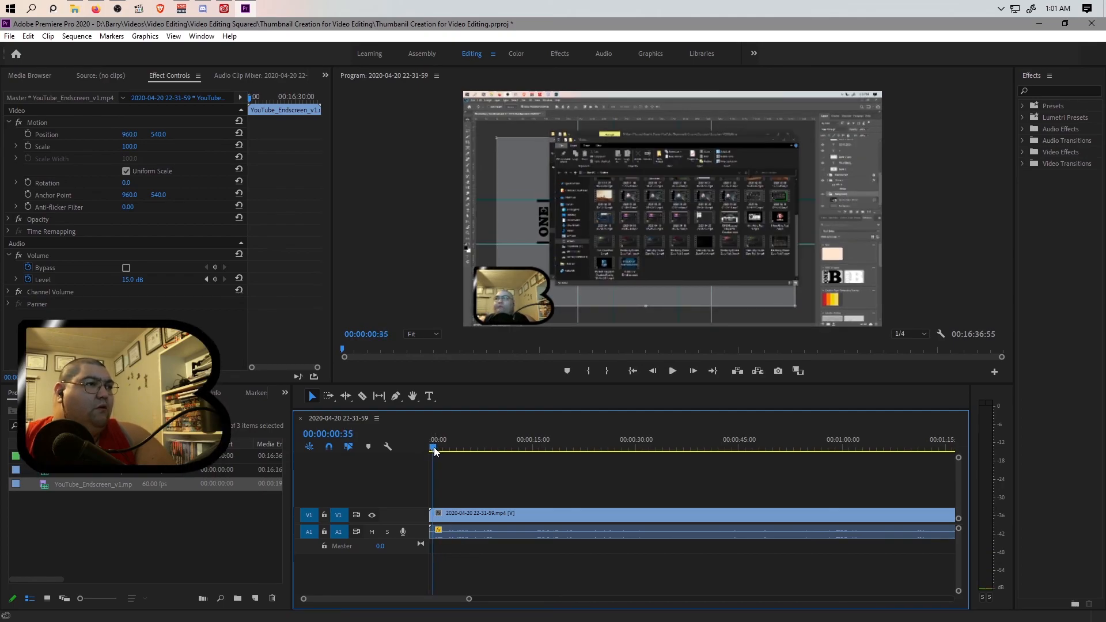
pyautogui.moveTo(469, 599); pyautogui.dragTo(429, 598)
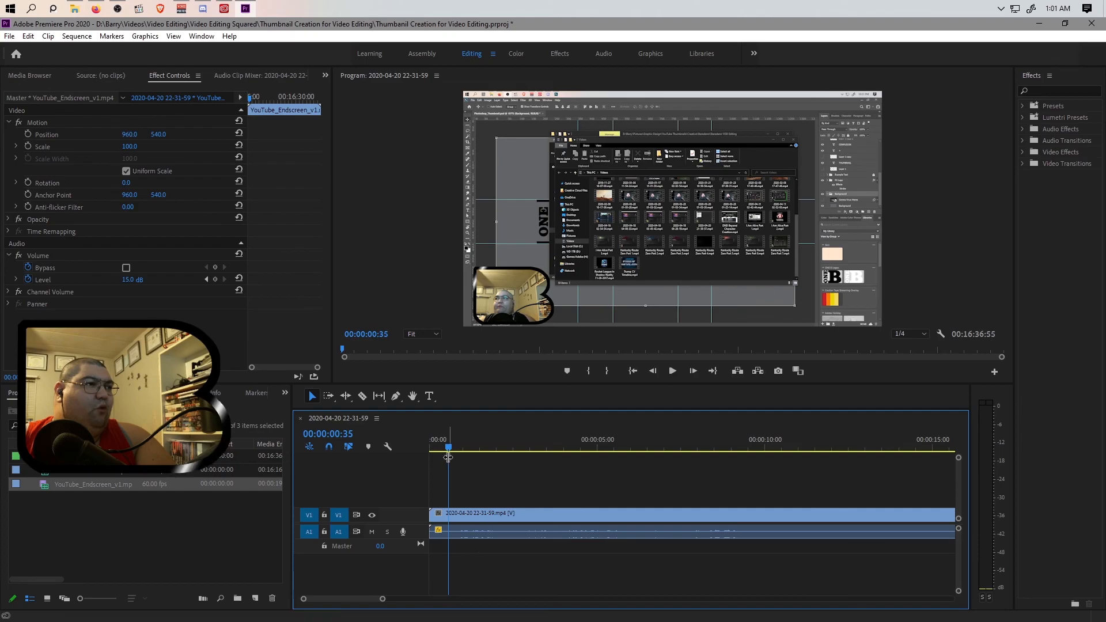
pyautogui.moveTo(450, 449); pyautogui.dragTo(455, 446)
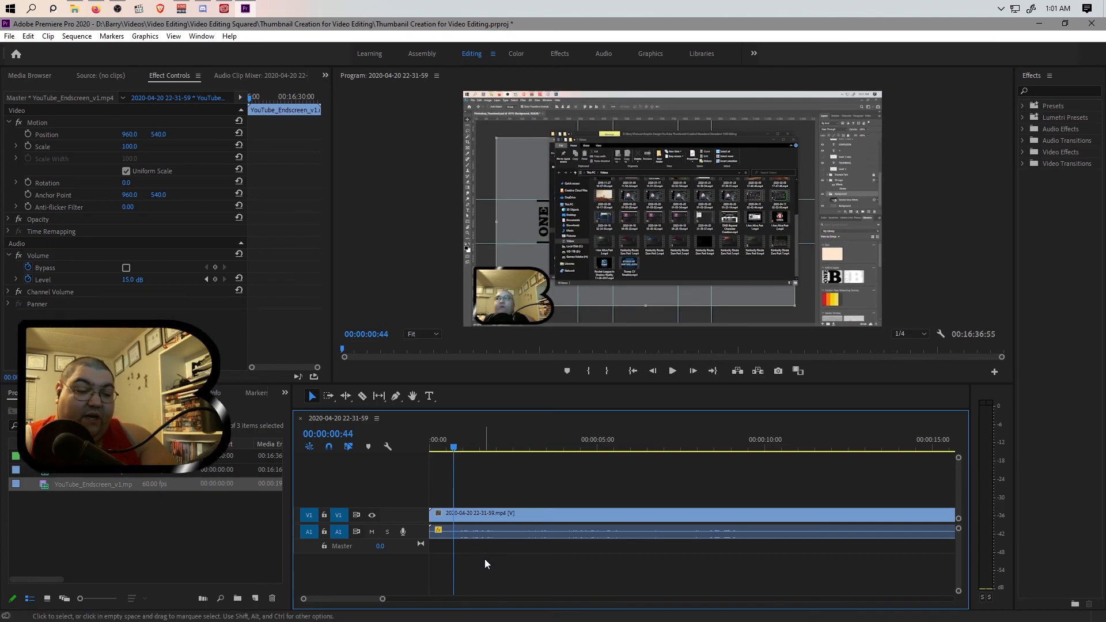
pyautogui.hotkey('ctrl', 'k')
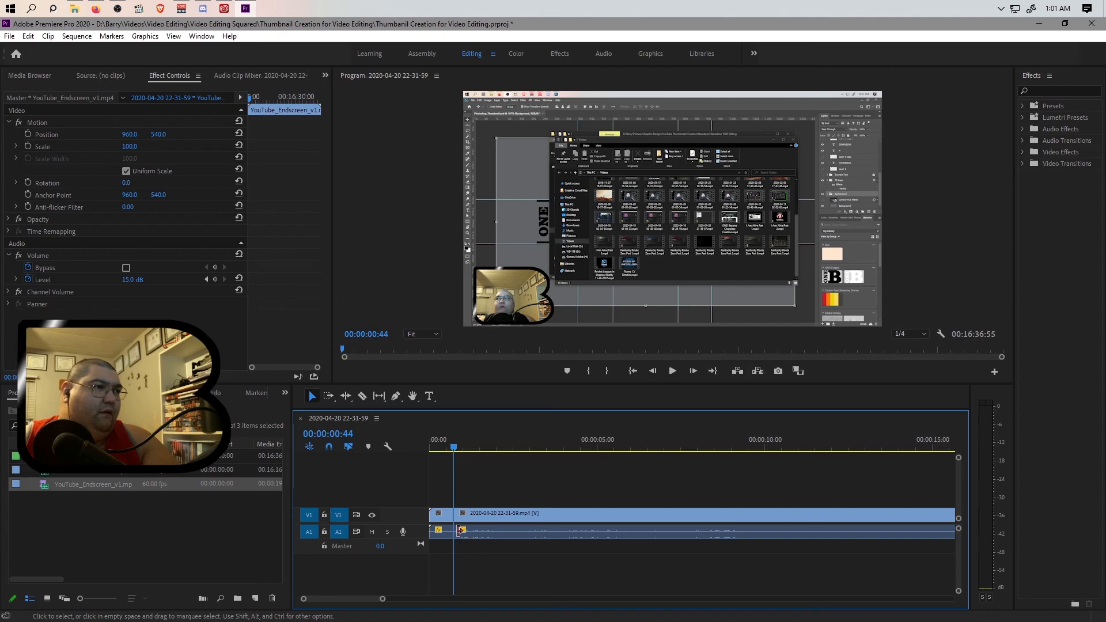
pyautogui.click(440, 515)
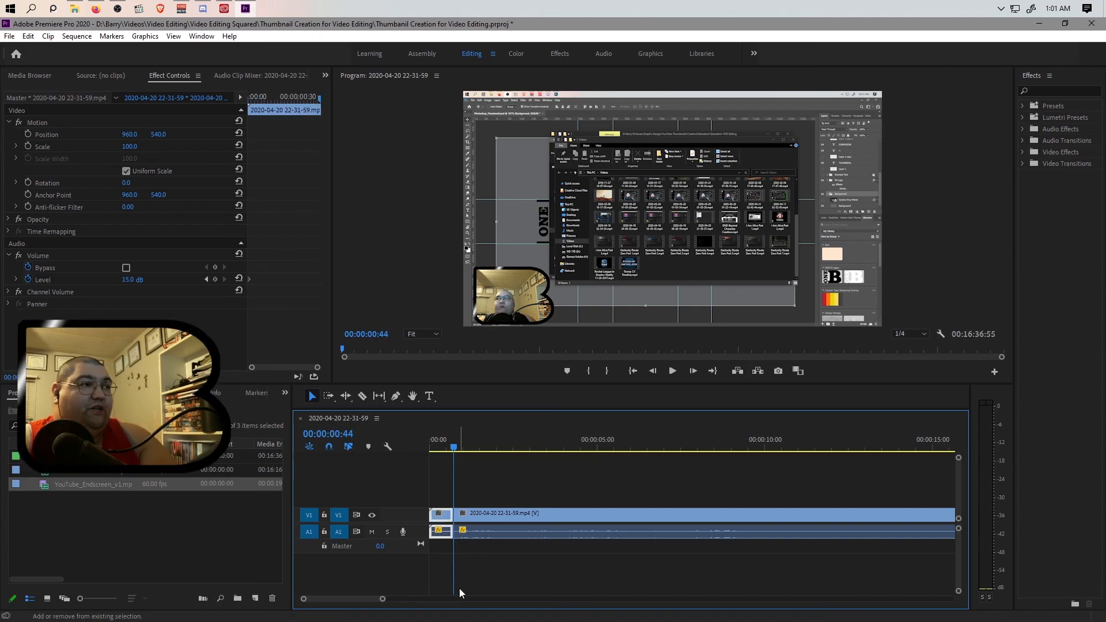
pyautogui.hotkey('shift', 'Delete')
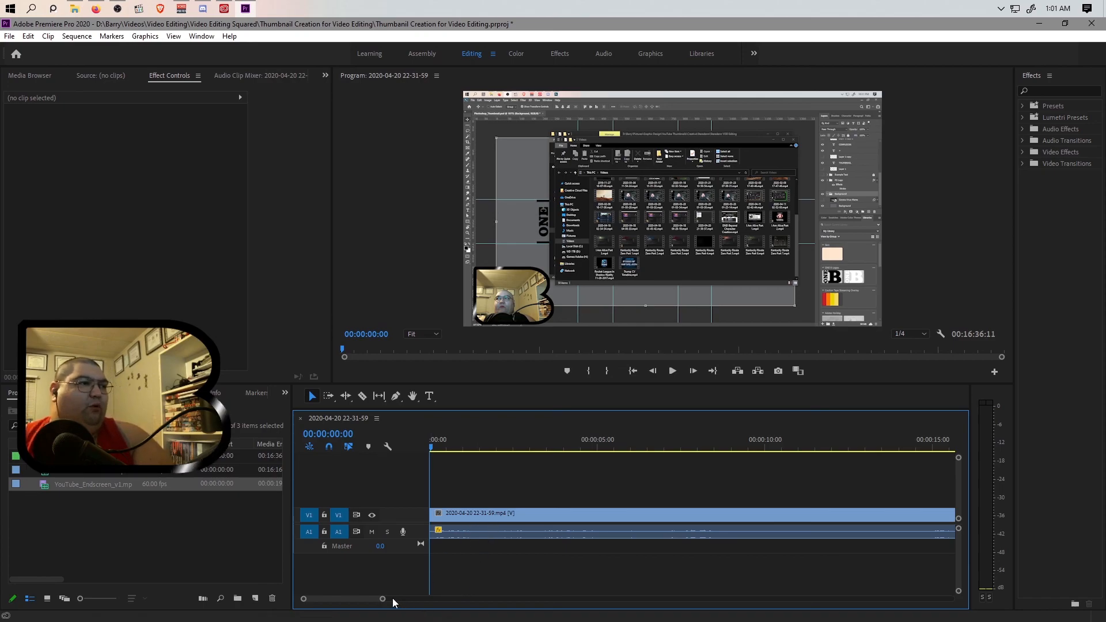
# Ripple-delete the short final segment of the recording just before the endscreen and save the project.
pyautogui.moveTo(382, 598); pyautogui.dragTo(894, 598)
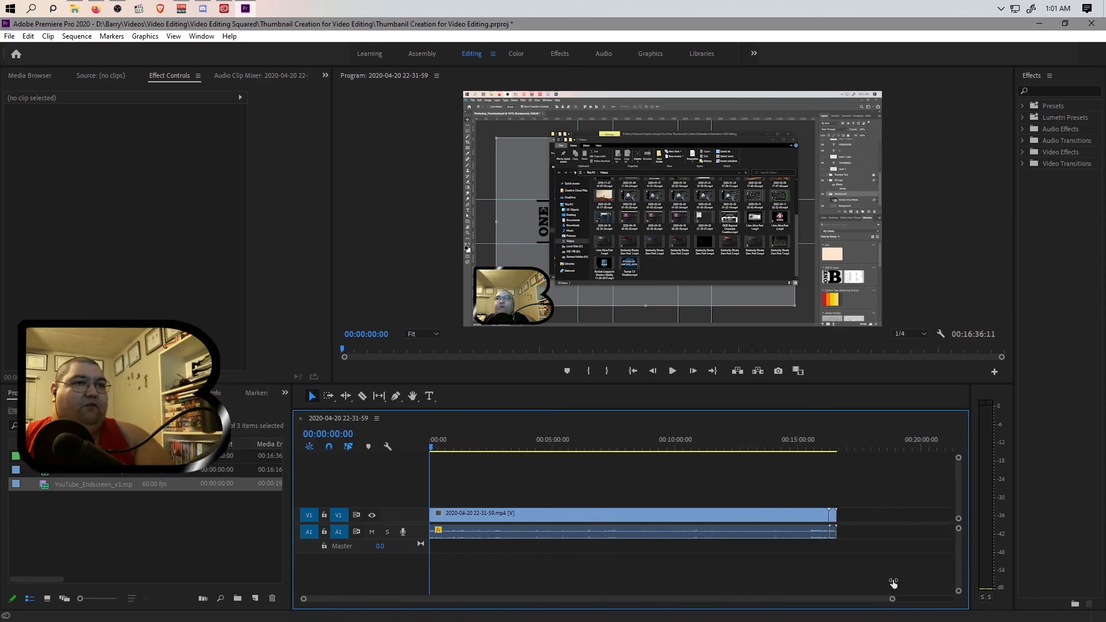
pyautogui.click(819, 447)
pyautogui.moveTo(893, 599); pyautogui.dragTo(740, 599)
pyautogui.press('space')
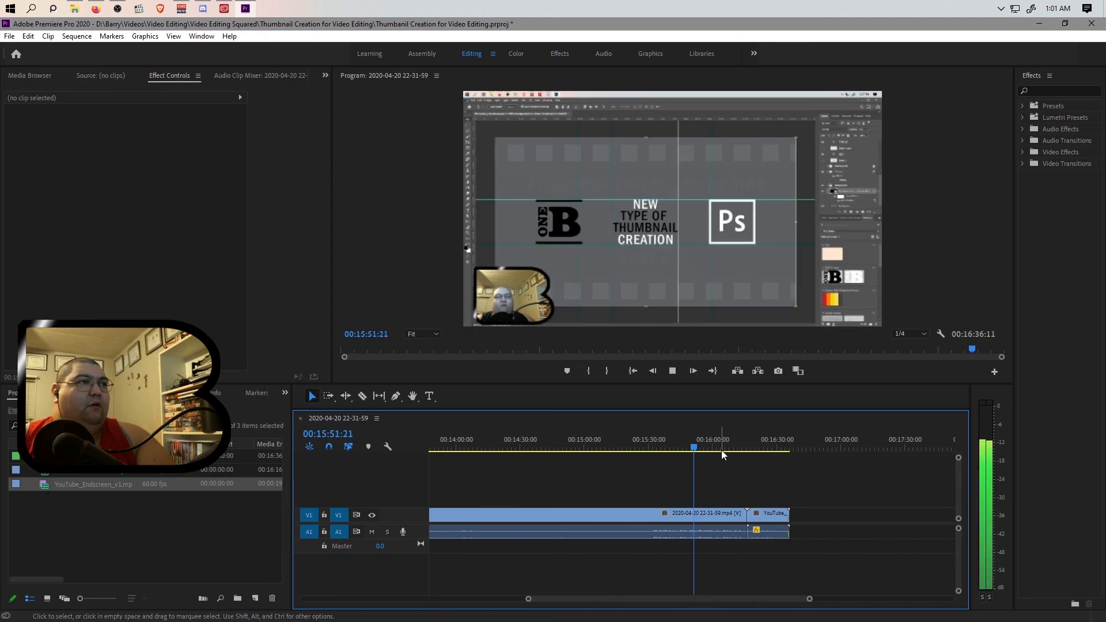
pyautogui.click(725, 449)
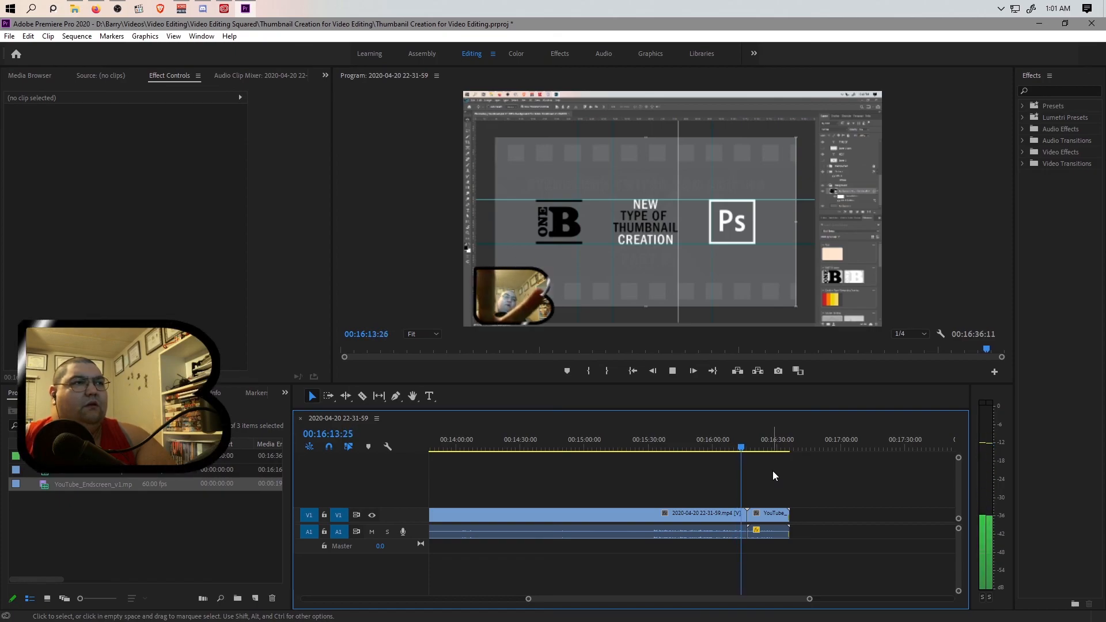
pyautogui.press('space')
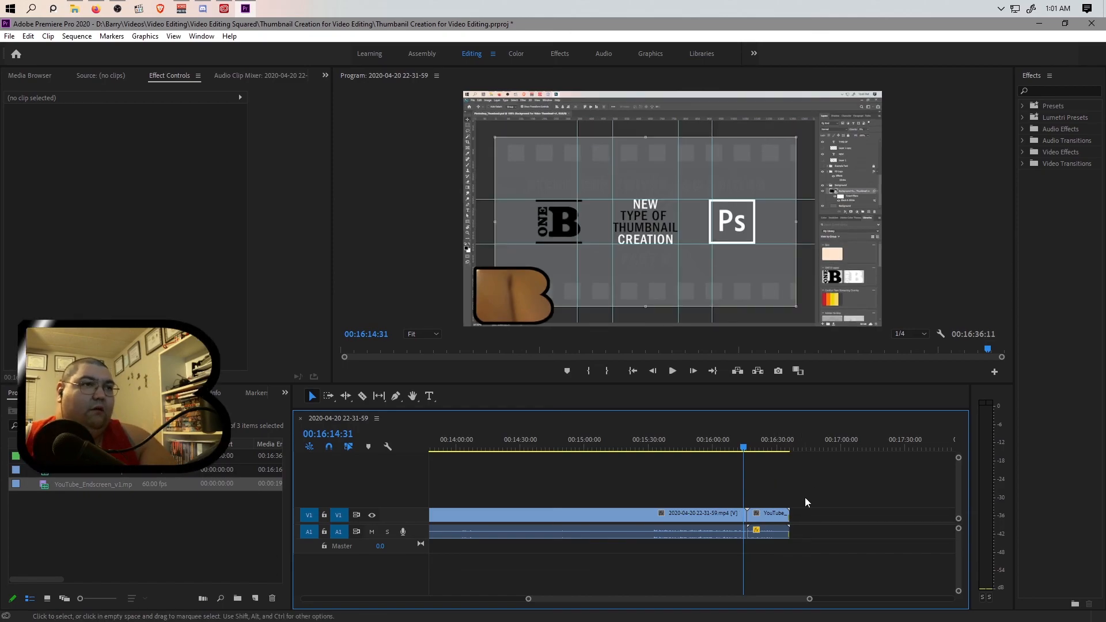
pyautogui.click(745, 520)
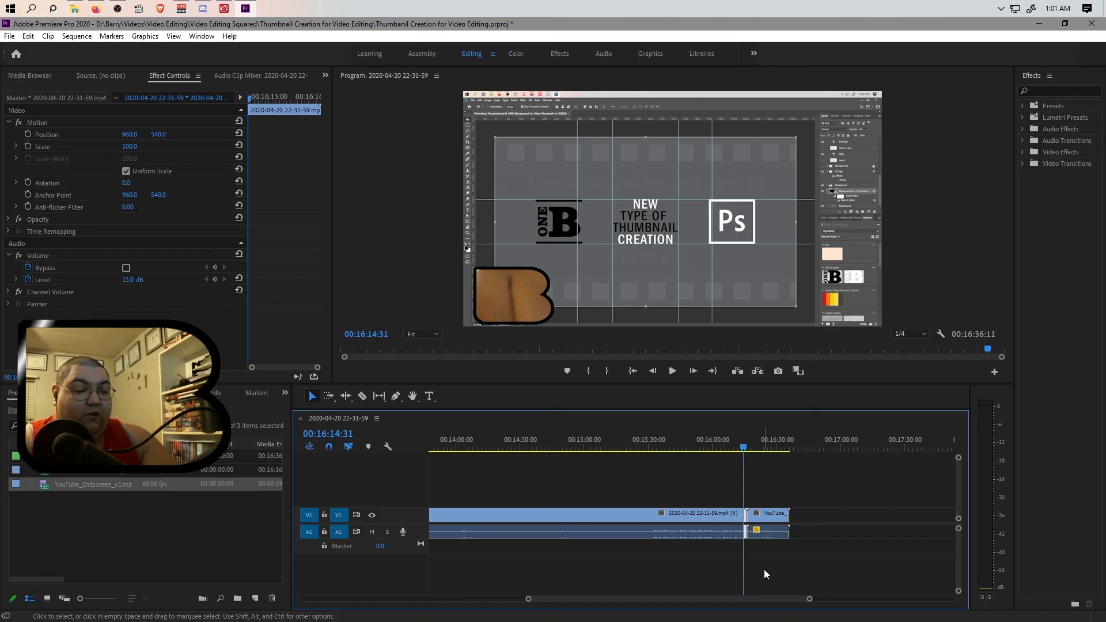
pyautogui.hotkey('shift', 'Delete')
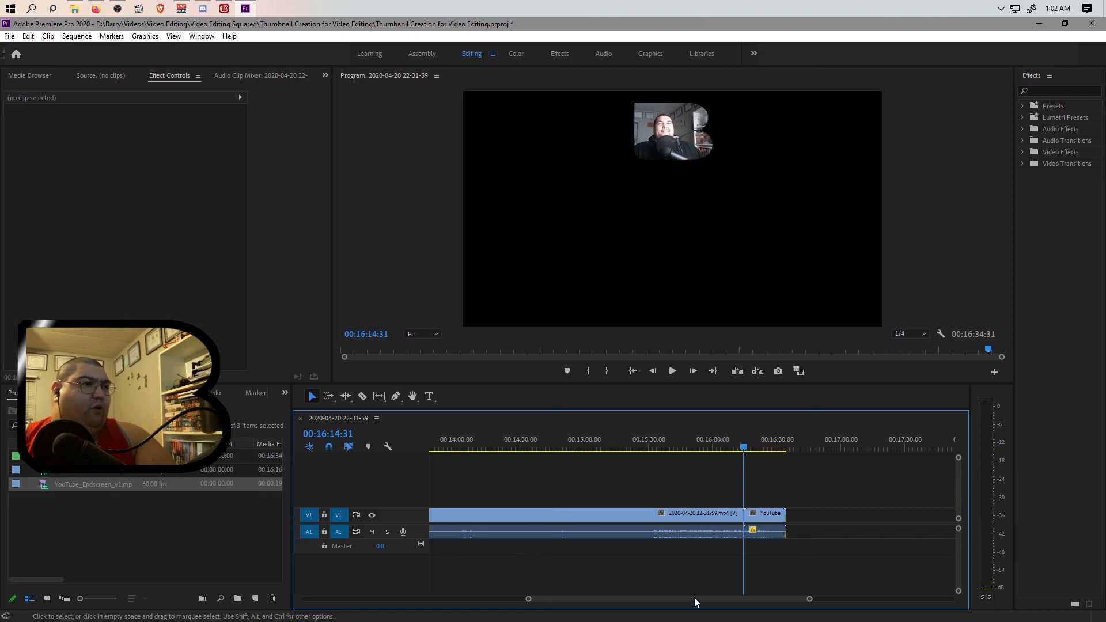
pyautogui.moveTo(529, 599); pyautogui.dragTo(263, 600)
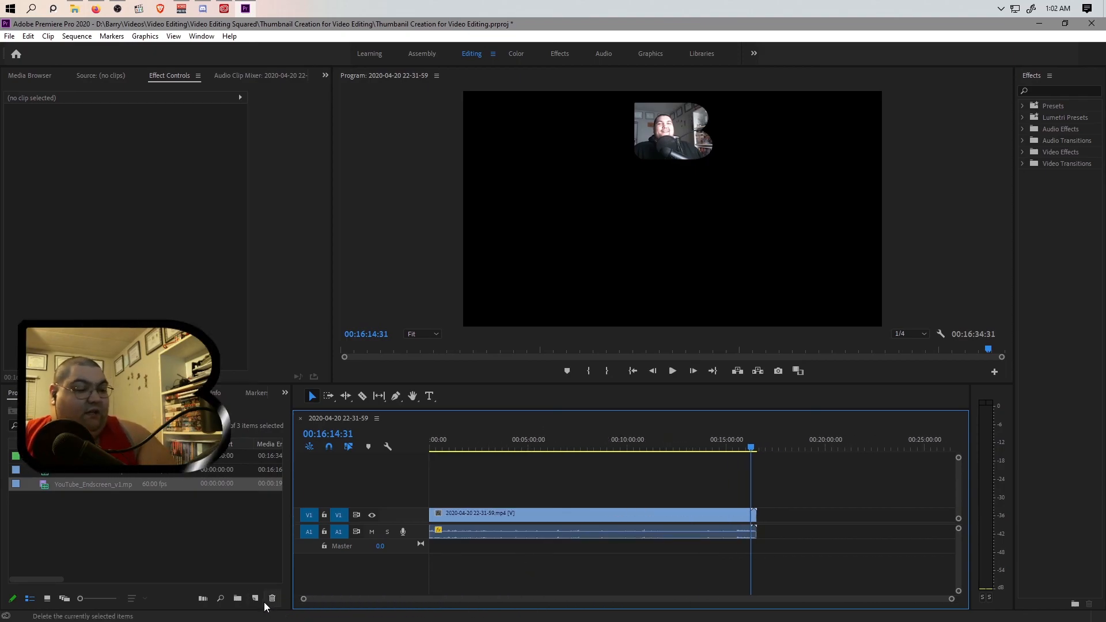
pyautogui.hotkey('ctrl', 's')
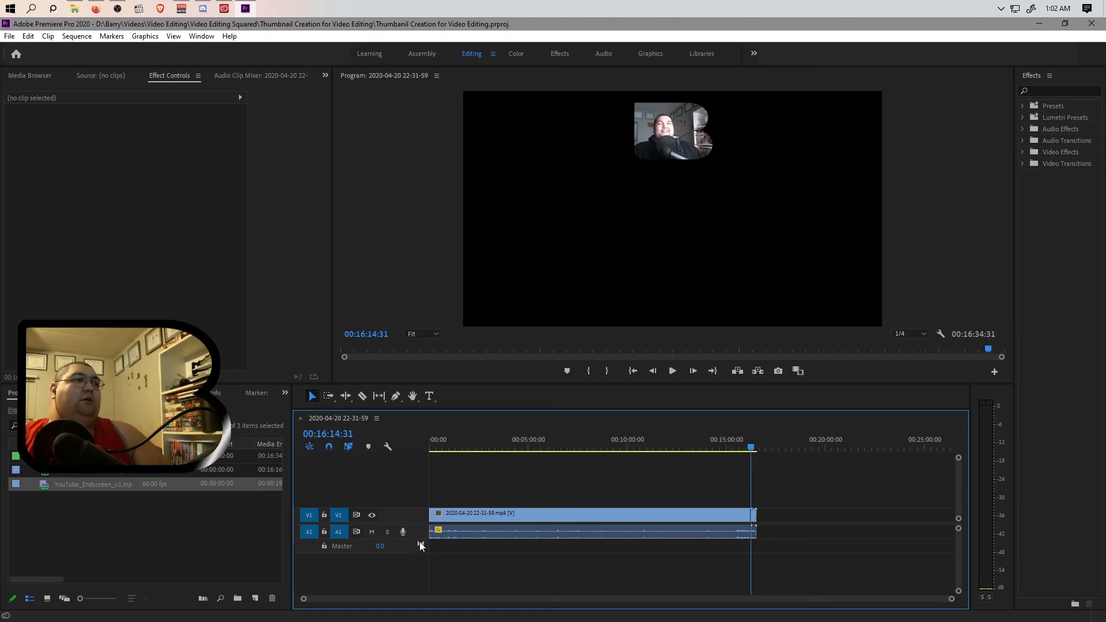
# Queue an H.264 export of the sequence named Thumbnail Creationg for Video Editing.mp4 in the Thumbnail Creation for Video Editing folder.
pyautogui.hotkey('ctrl', 'm')
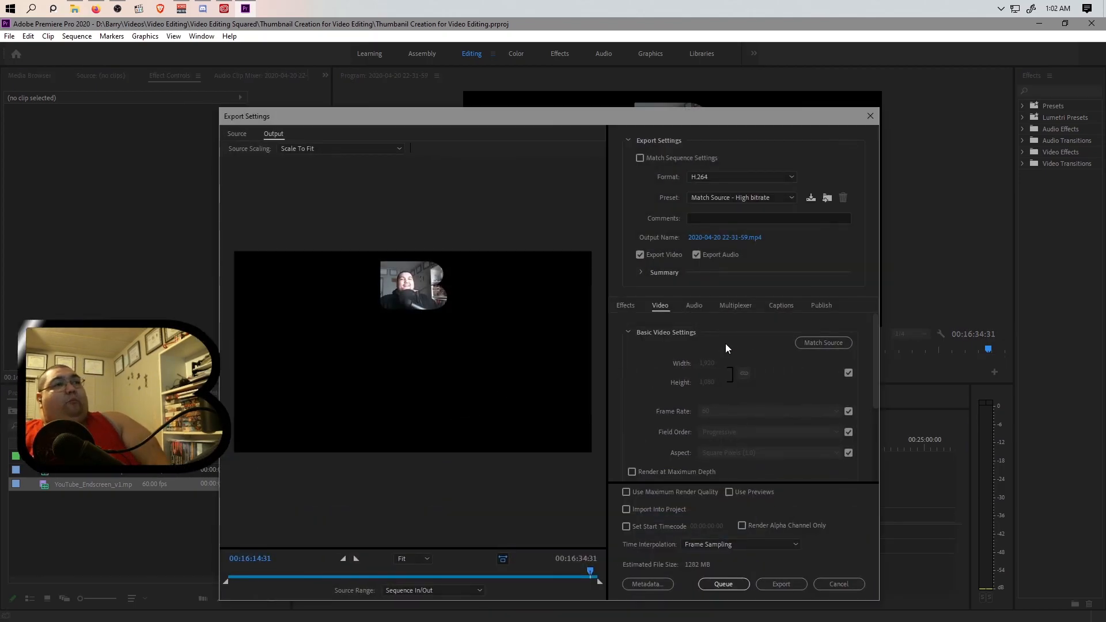
pyautogui.click(742, 237)
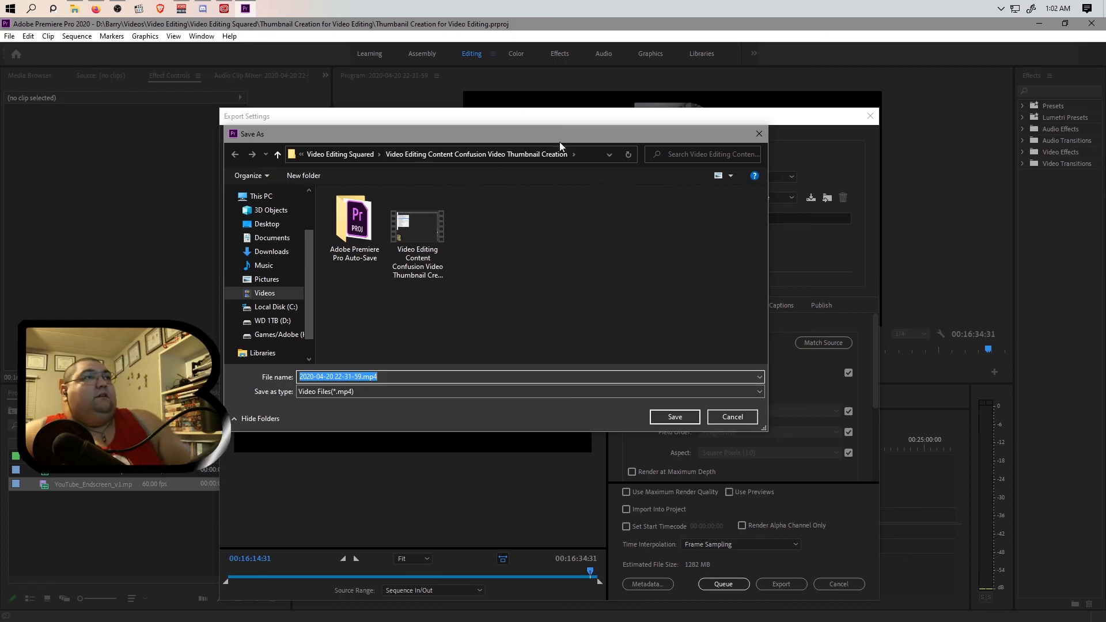
pyautogui.click(389, 219)
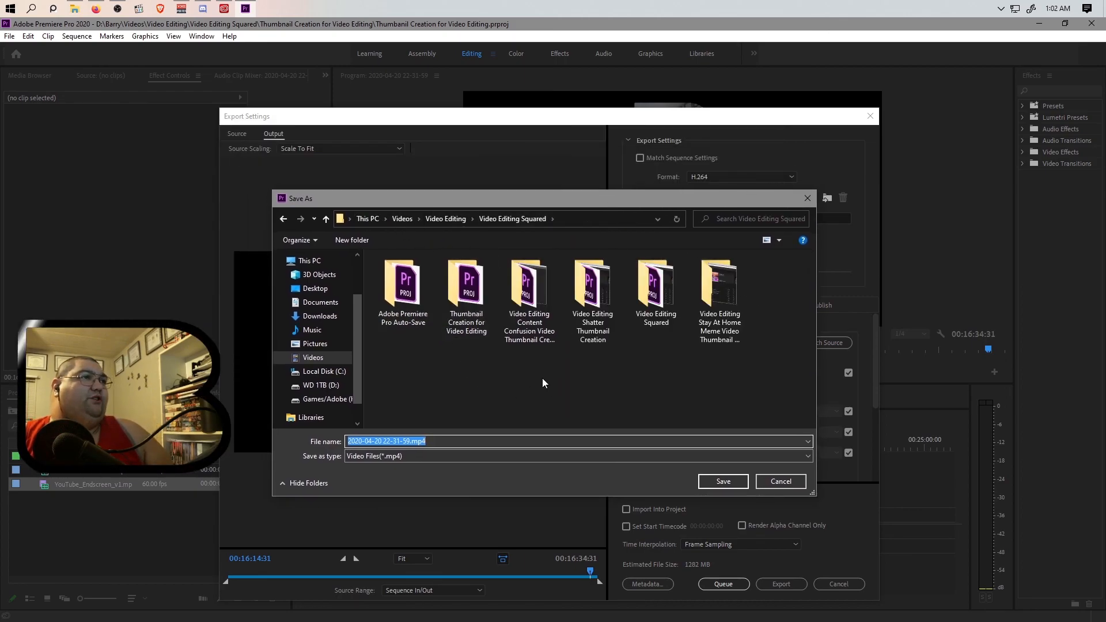
pyautogui.doubleClick(466, 288)
pyautogui.click(431, 440)
pyautogui.moveTo(411, 441); pyautogui.dragTo(399, 442)
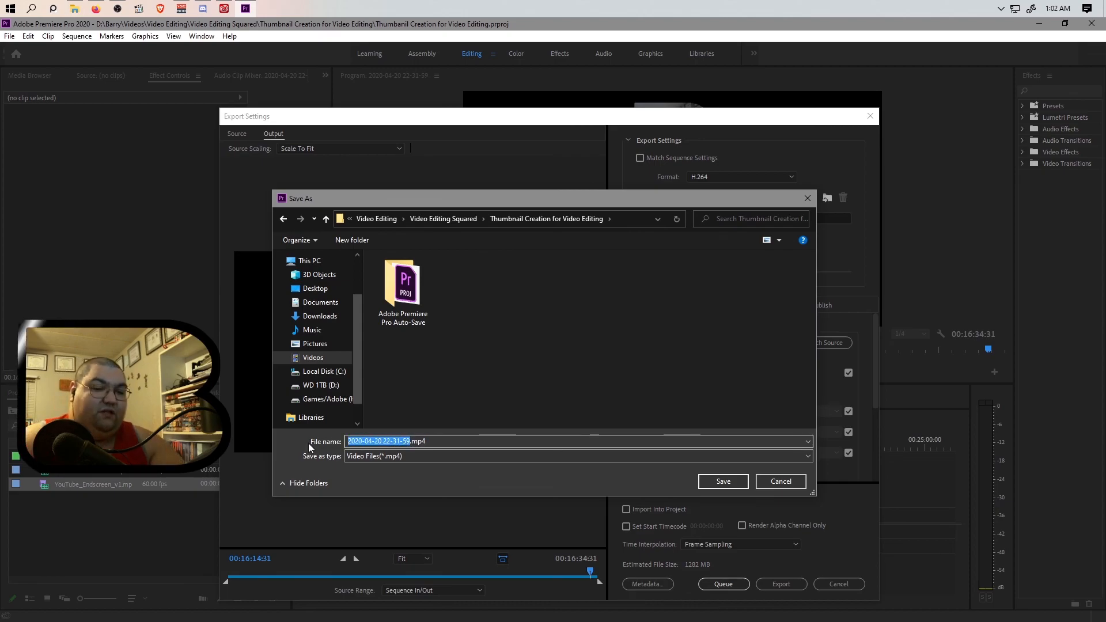
pyautogui.press('BackSpace')
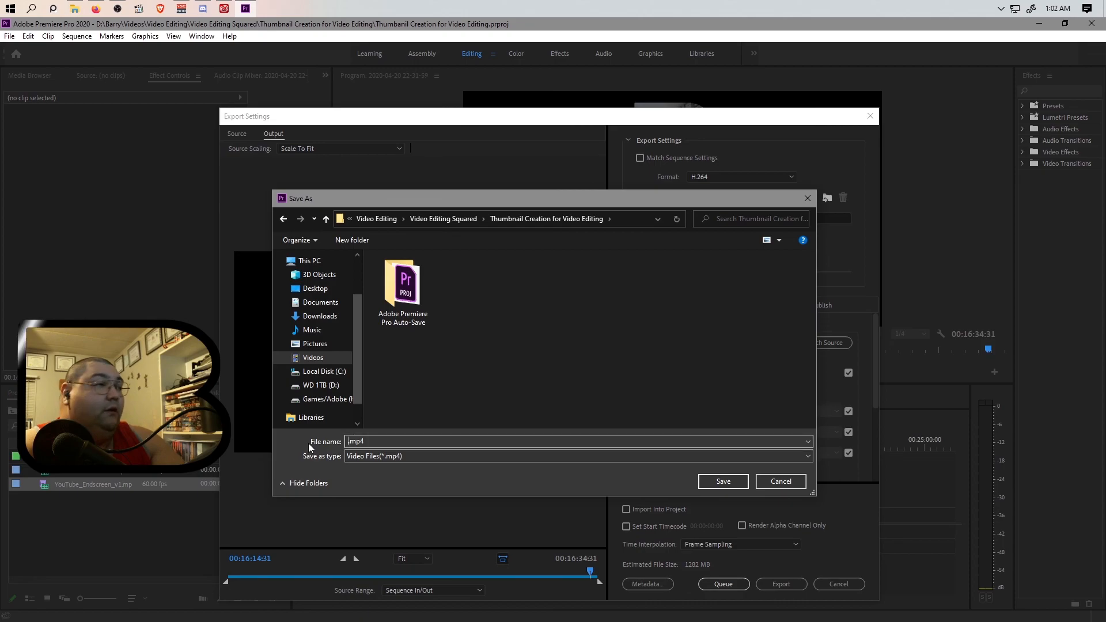
pyautogui.write('Thumbn')
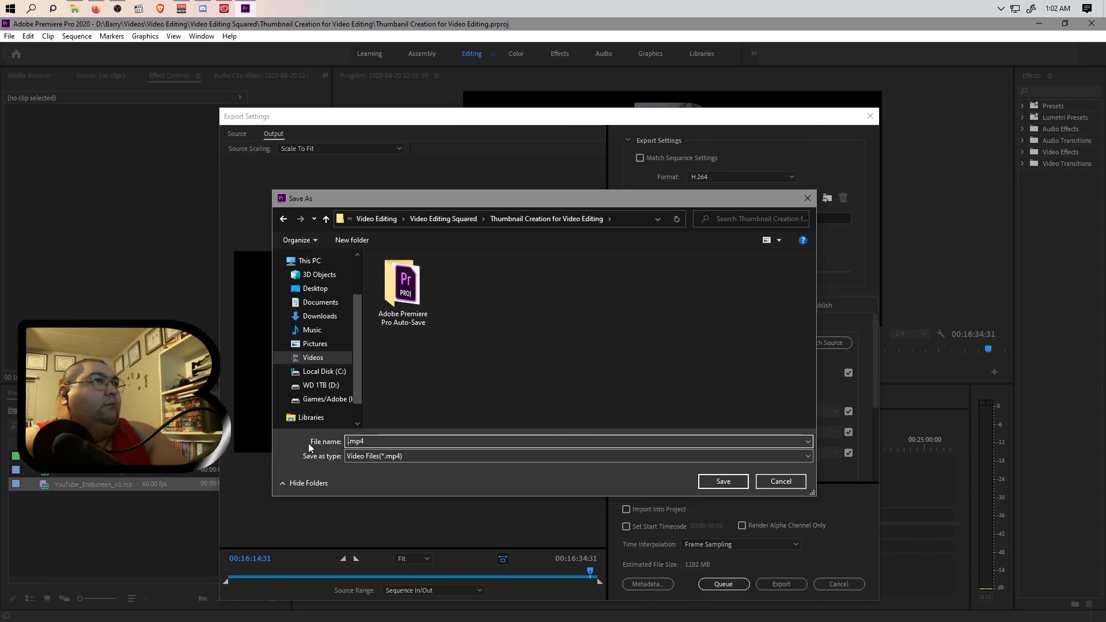
pyautogui.write('ail Creationg for Video Editing')
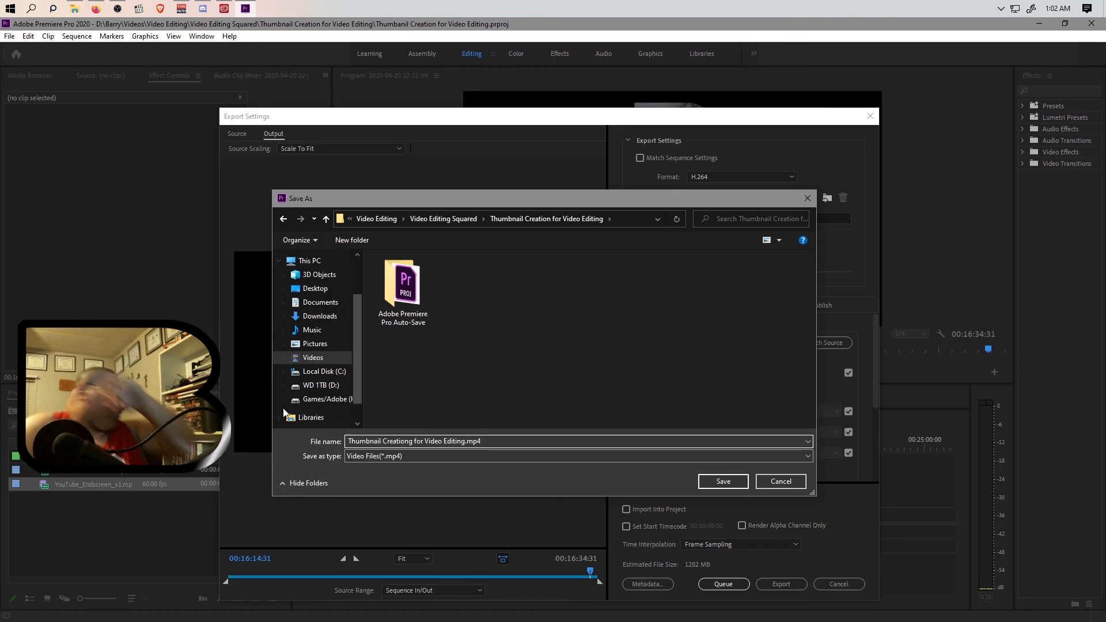
pyautogui.click(722, 482)
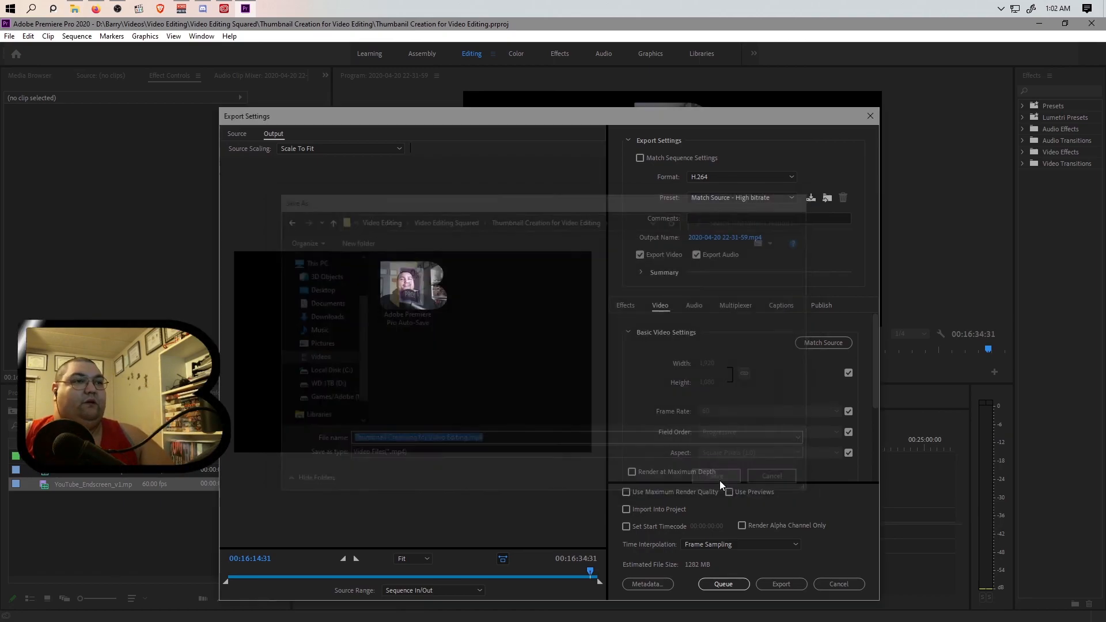
pyautogui.click(725, 586)
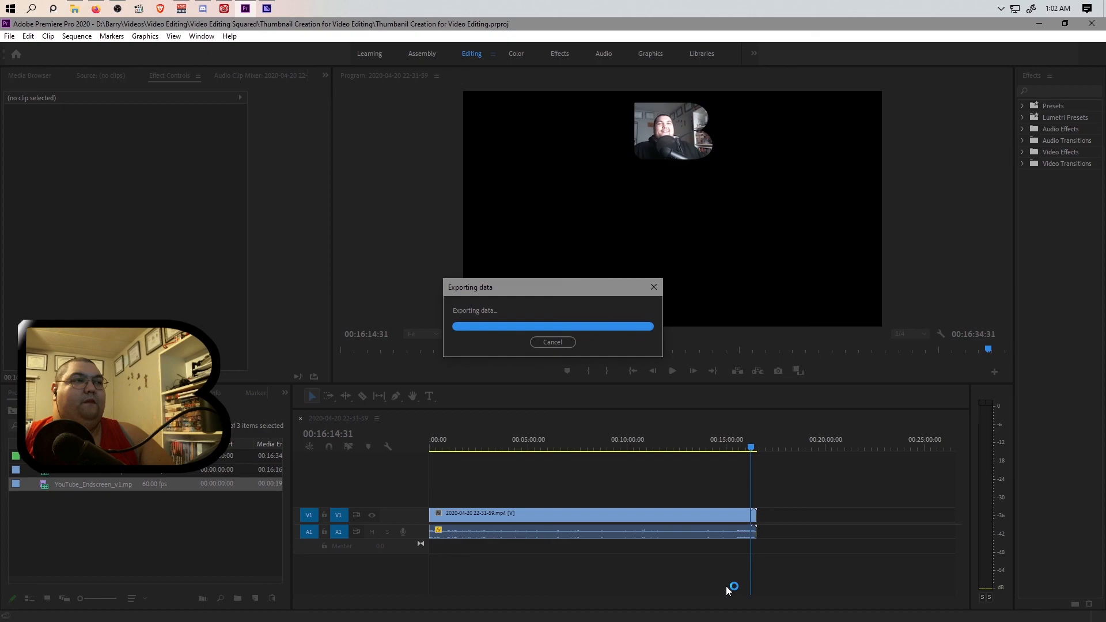